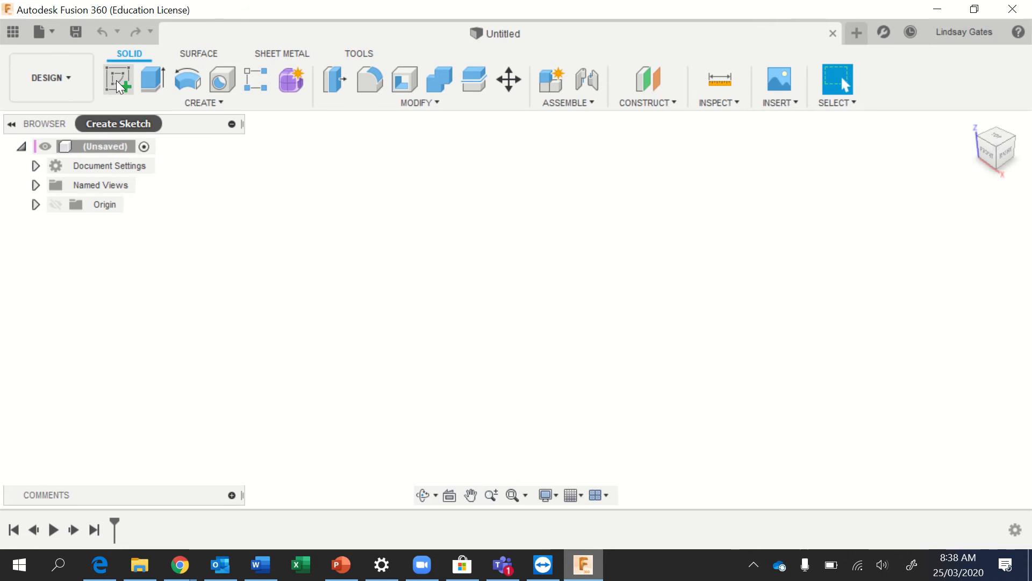
- Start a new sketch on the horizontal XY origin plane
{"action": "left_click", "coordinate": [116, 79]}
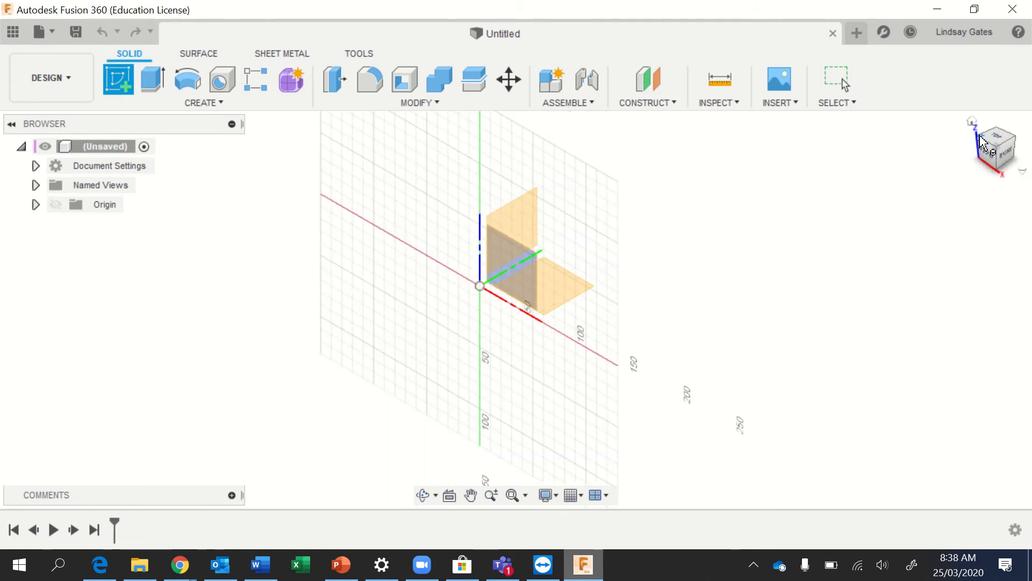
{"action": "left_click", "coordinate": [1000, 148]}
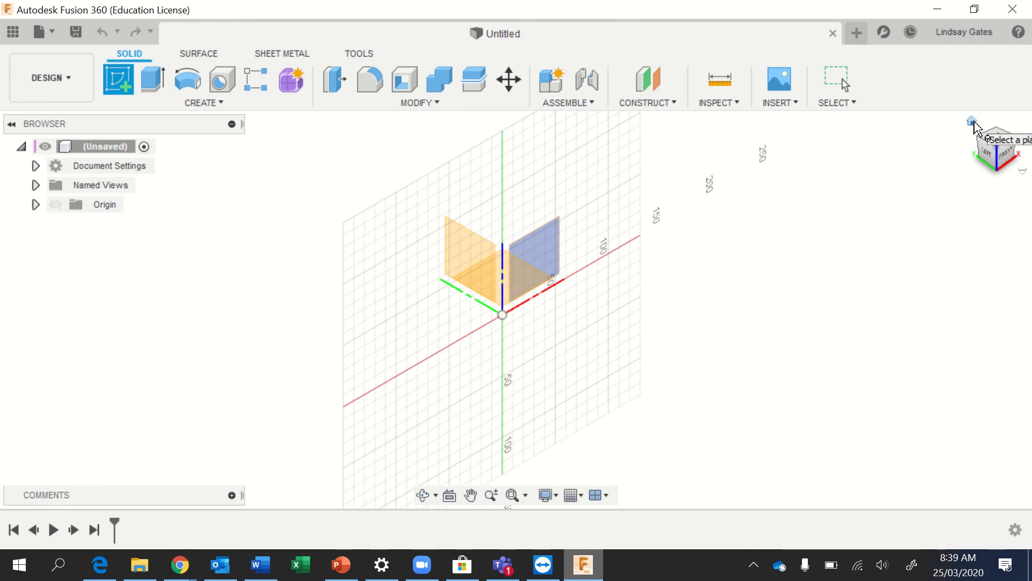
{"action": "left_click", "coordinate": [999, 156]}
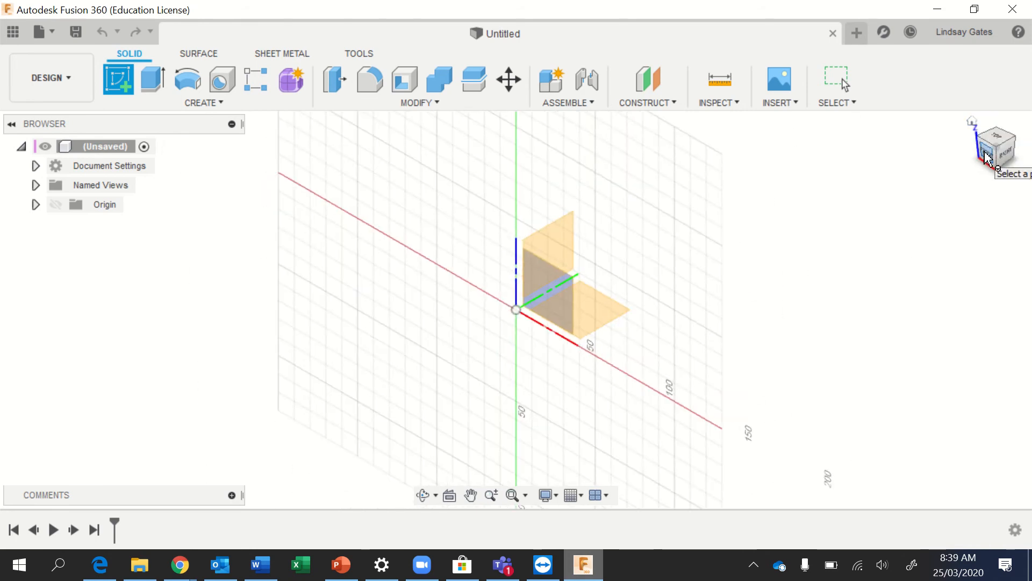
{"action": "left_click", "coordinate": [986, 155]}
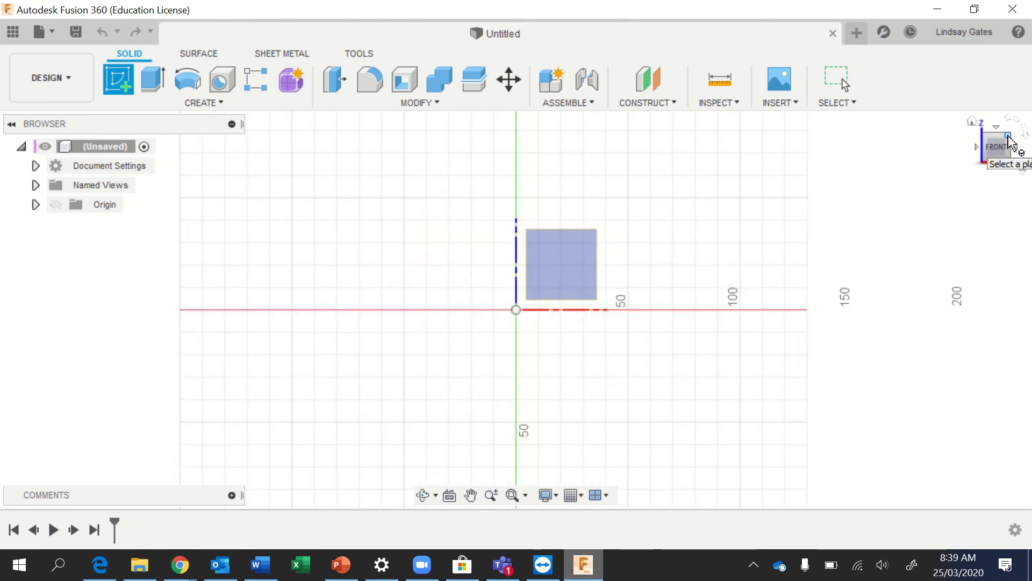
{"action": "left_click", "coordinate": [1009, 139]}
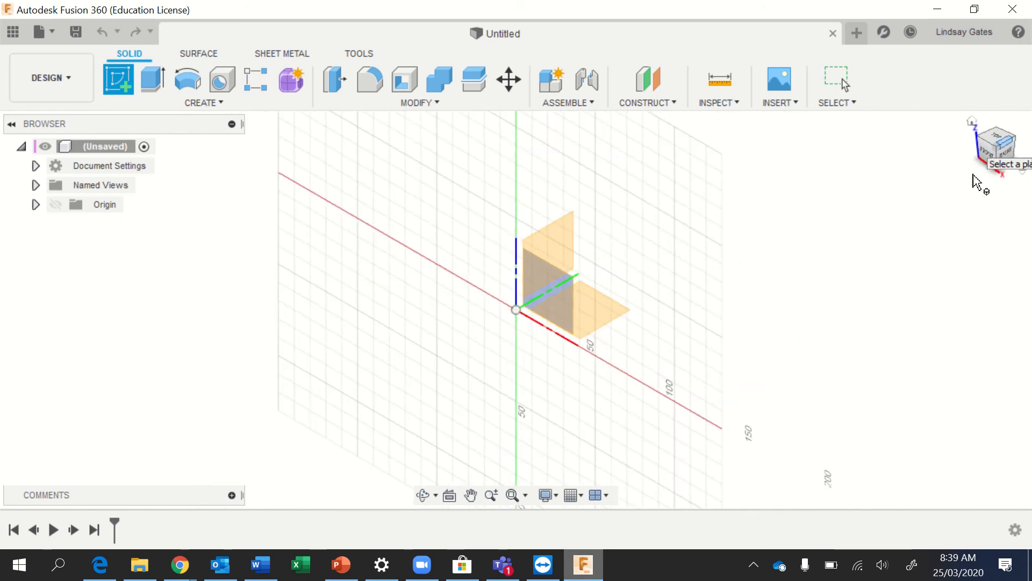
{"action": "left_click", "coordinate": [998, 142]}
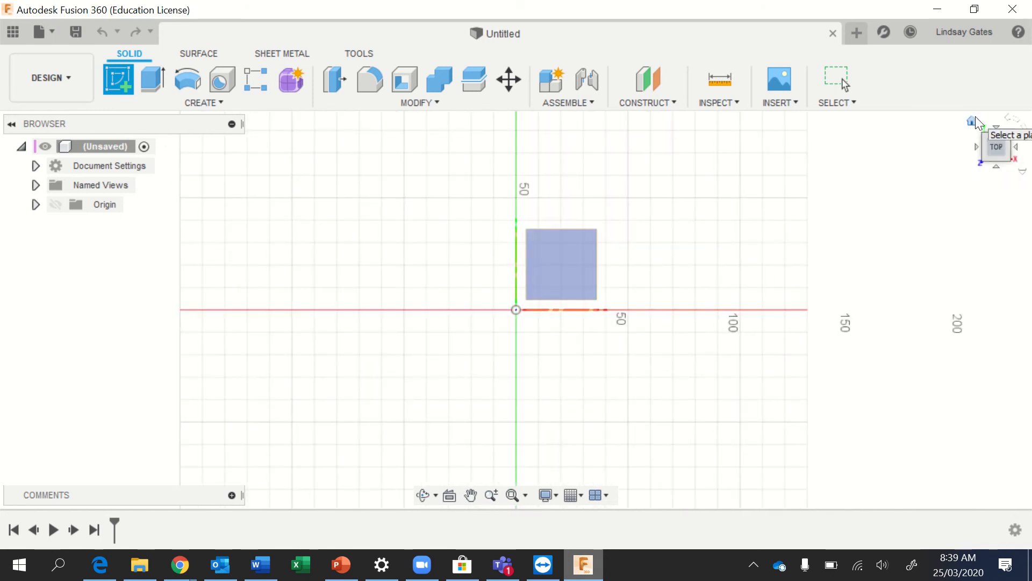
{"action": "left_click", "coordinate": [971, 119]}
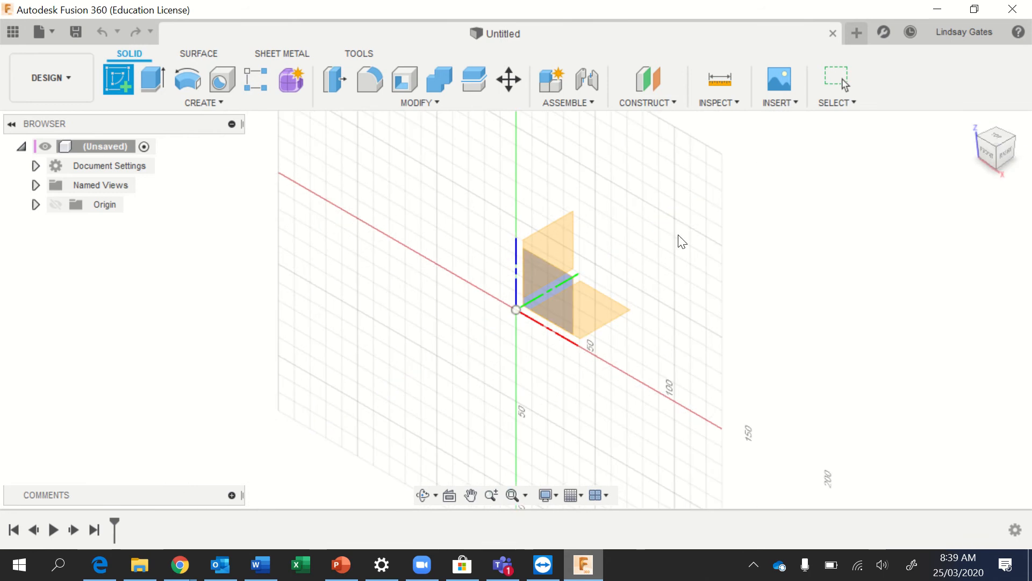
{"action": "middle_click_drag", "start_coordinate": [679, 235], "coordinate": [632, 206]}
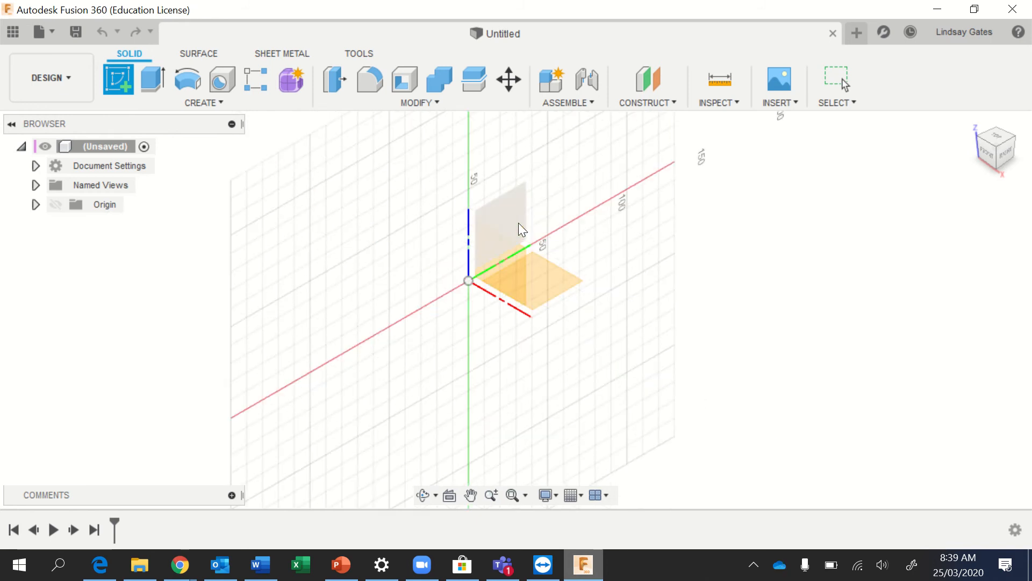
{"action": "left_click", "coordinate": [549, 285]}
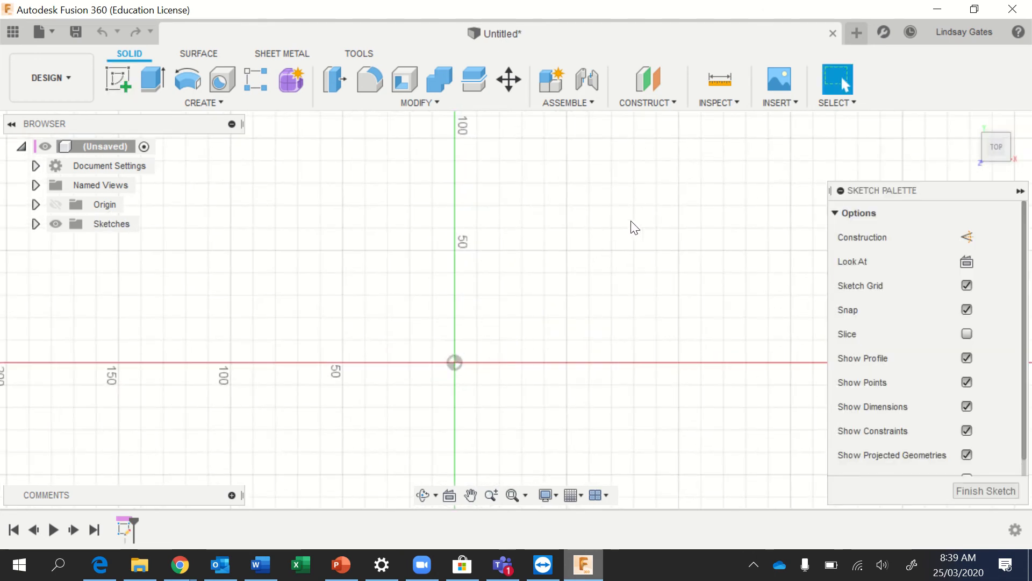
- Draw a two-point rectangle from the origin, 140 mm high and 200 mm wide, and finish the sketch
{"action": "left_click", "coordinate": [149, 81]}
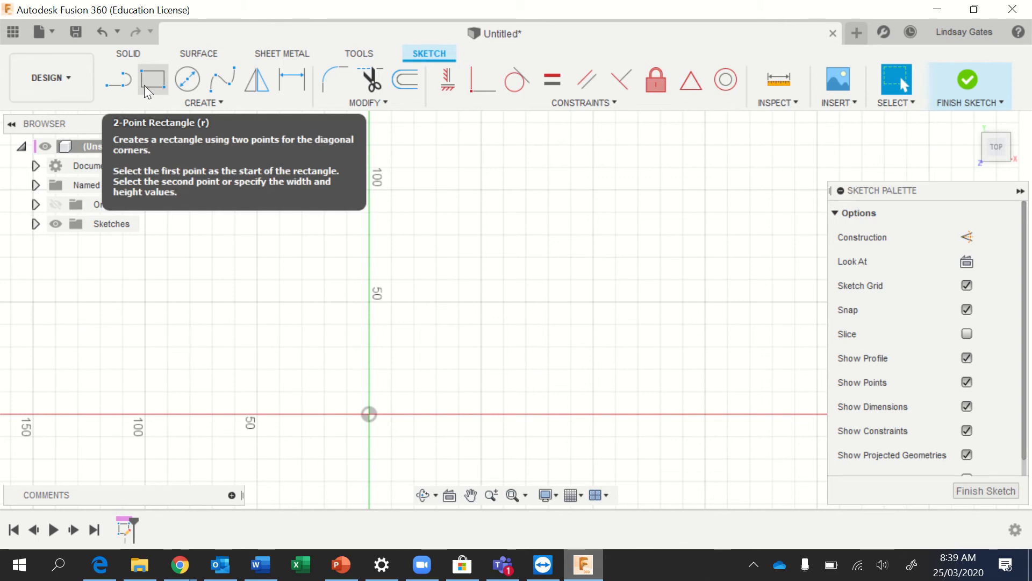
{"action": "left_click", "coordinate": [155, 79]}
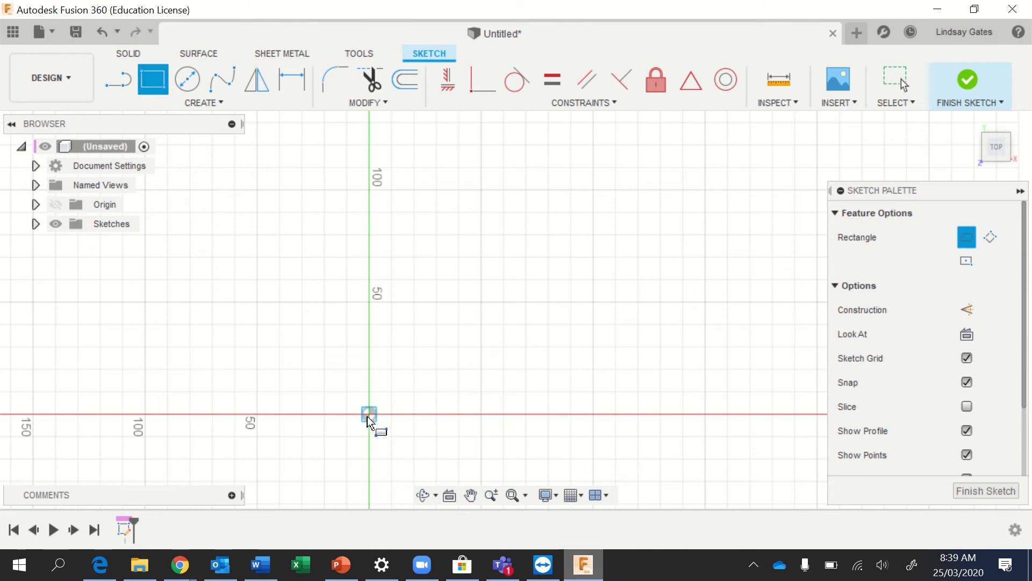
{"action": "left_click", "coordinate": [369, 415]}
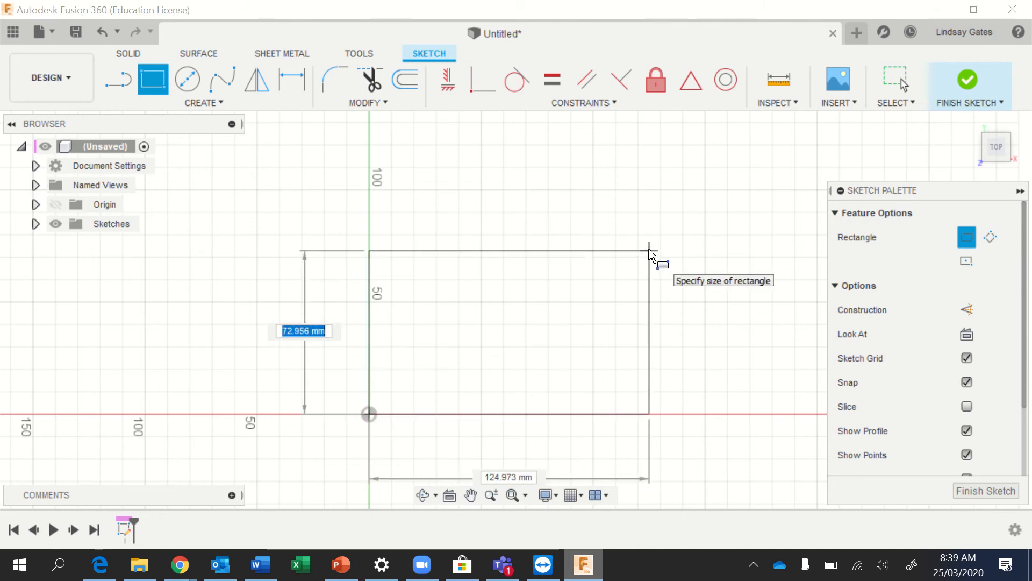
{"action": "type", "text": "149"}
{"action": "key", "text": "BackSpace"}
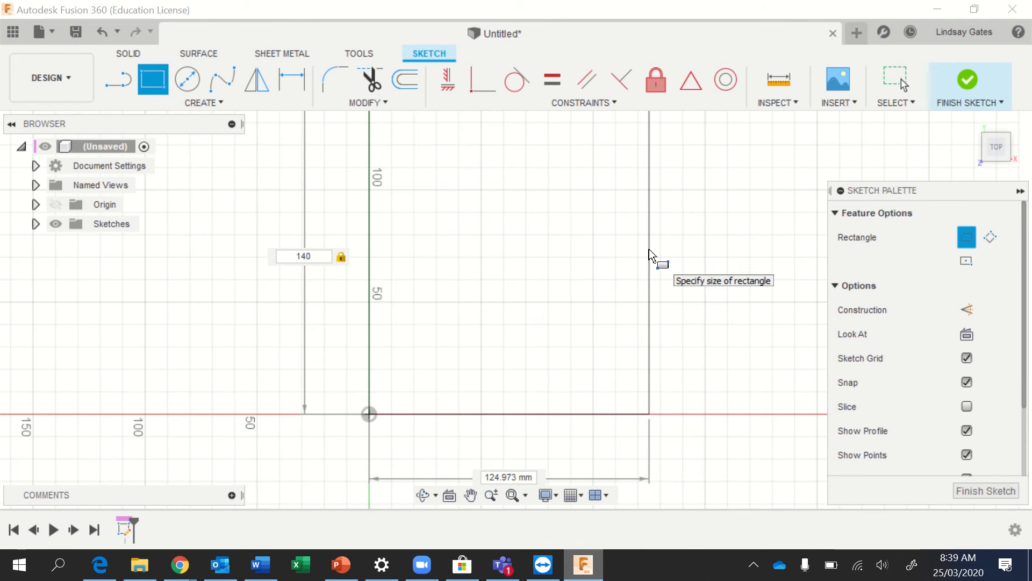
{"action": "key", "text": "Tab"}
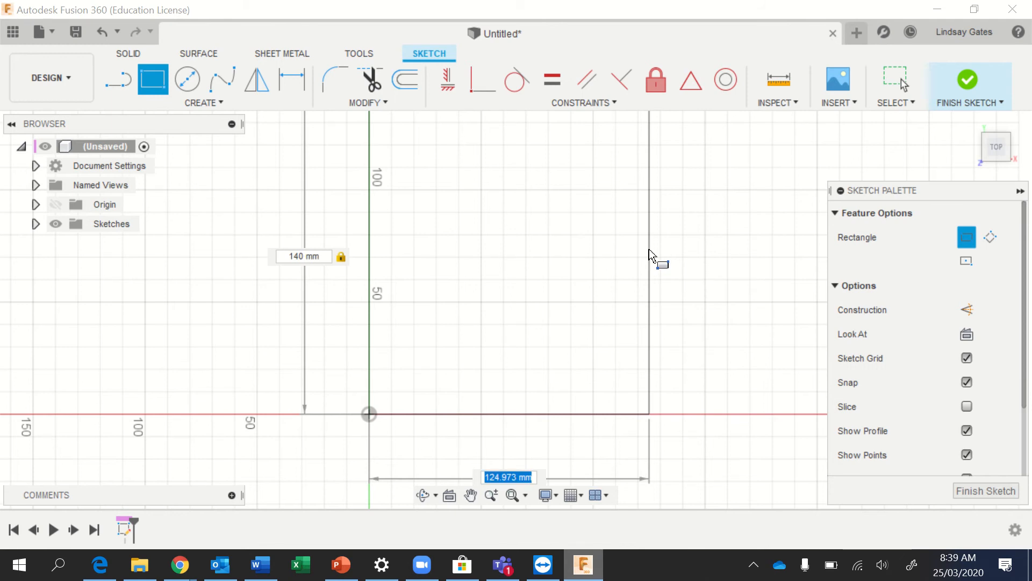
{"action": "type", "text": "200"}
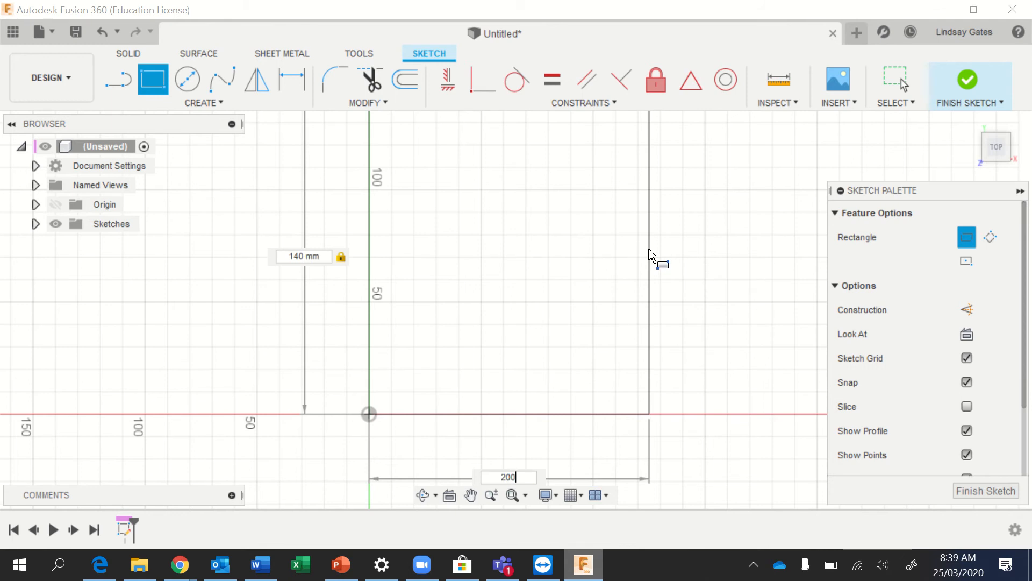
{"action": "key", "text": "Tab"}
{"action": "key", "text": "Return"}
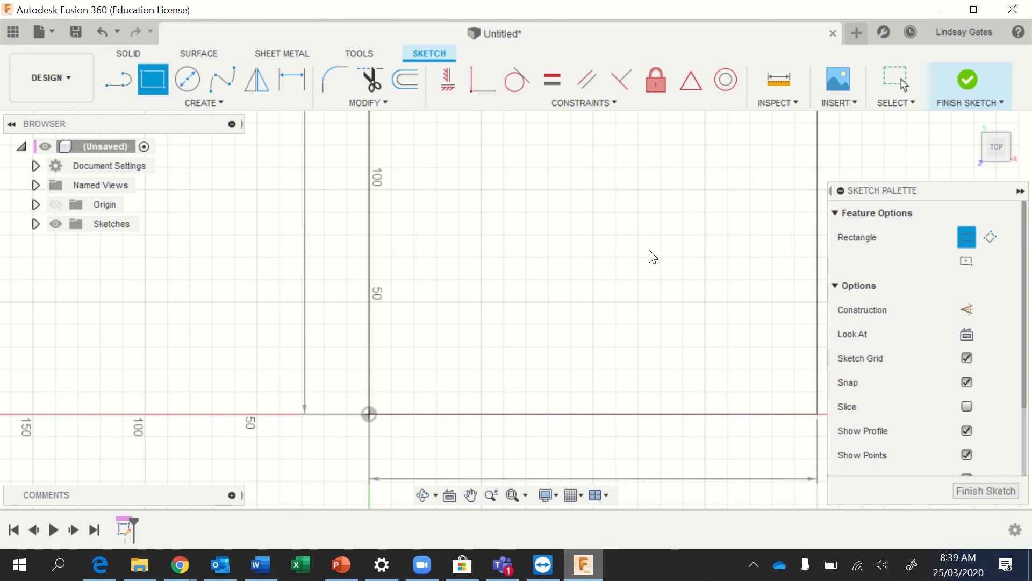
{"action": "scroll", "coordinate": [649, 250], "scroll_direction": "down", "scroll_amount": 4}
{"action": "mouse_move", "coordinate": [642, 251]}
{"action": "middle_mouse_down"}
{"action": "mouse_move", "coordinate": [608, 270]}
{"action": "mouse_move", "coordinate": [622, 270]}
{"action": "mouse_move", "coordinate": [495, 281]}
{"action": "mouse_move", "coordinate": [622, 265]}
{"action": "mouse_move", "coordinate": [528, 292]}
{"action": "middle_mouse_up"}
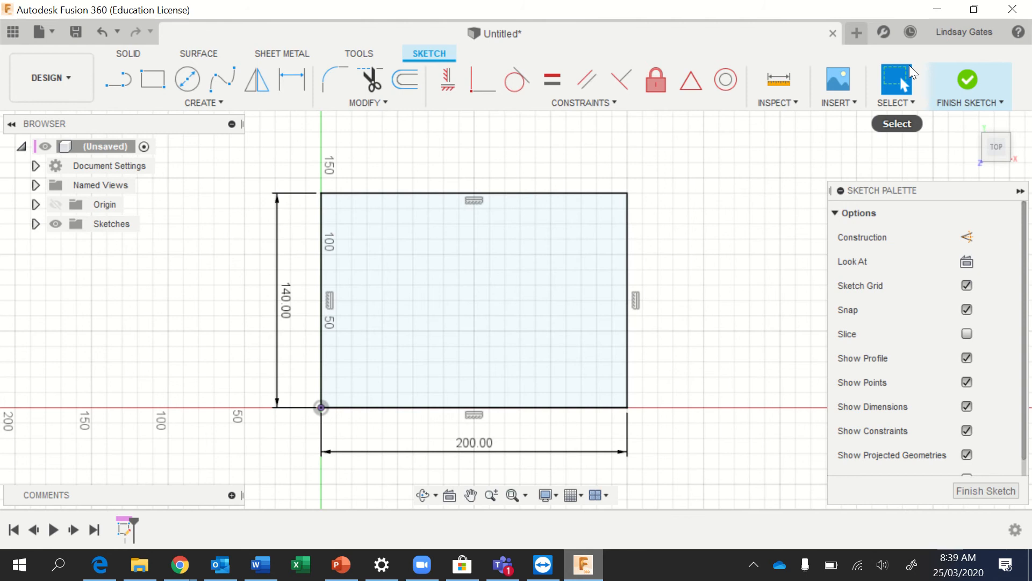
{"action": "left_click", "coordinate": [967, 79]}
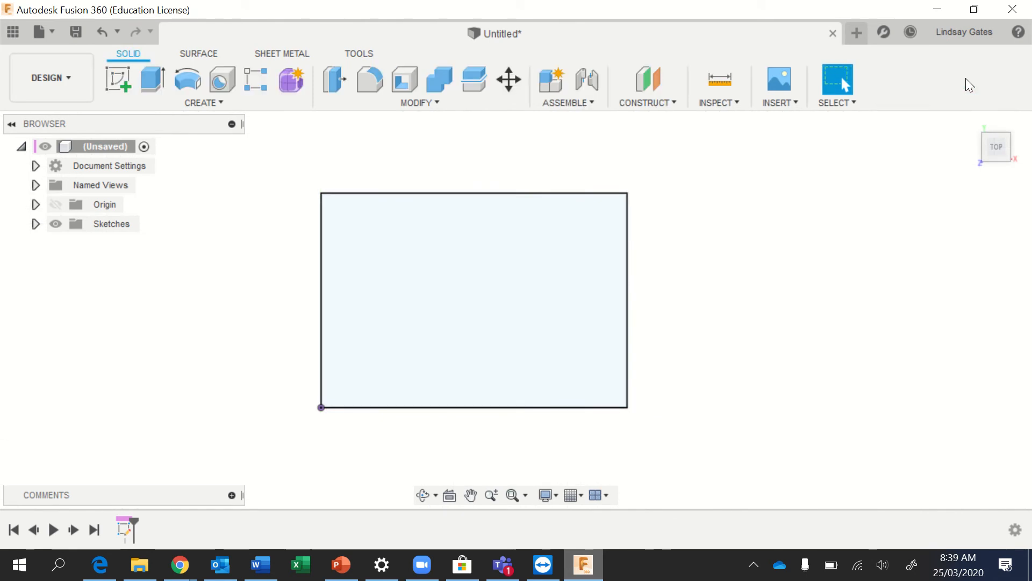
- Extrude the rectangular profile upward by 40 mm as a new body
{"action": "left_click", "coordinate": [973, 121]}
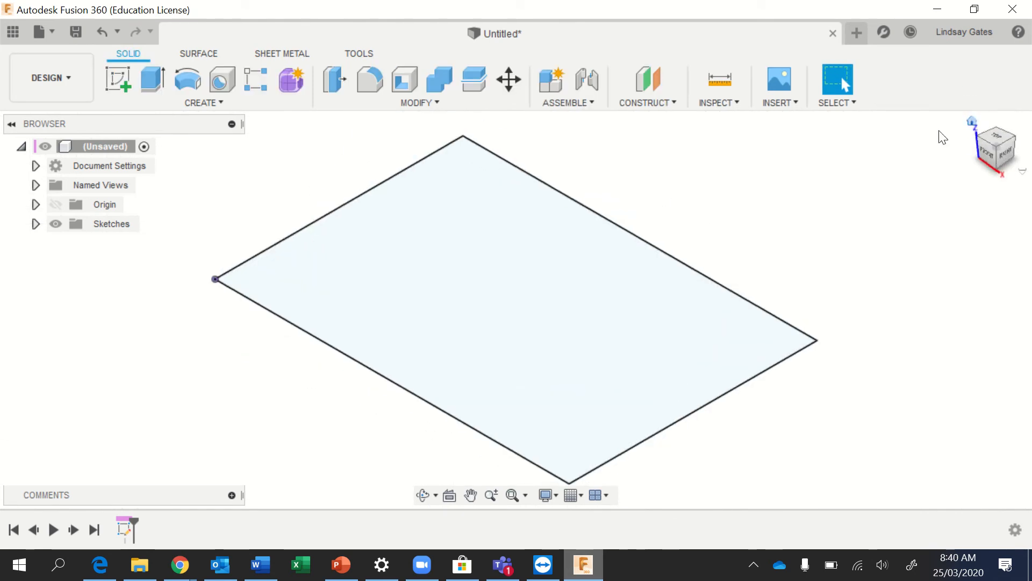
{"action": "scroll", "coordinate": [783, 199], "scroll_direction": "down", "scroll_amount": 1}
{"action": "middle_click_drag", "start_coordinate": [743, 207], "coordinate": [688, 225]}
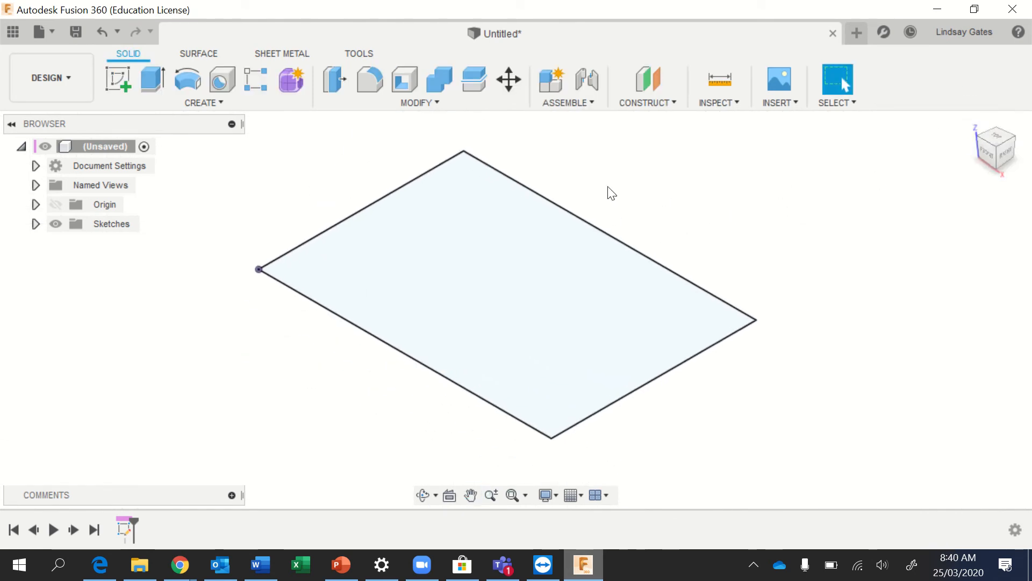
{"action": "left_click", "coordinate": [155, 80]}
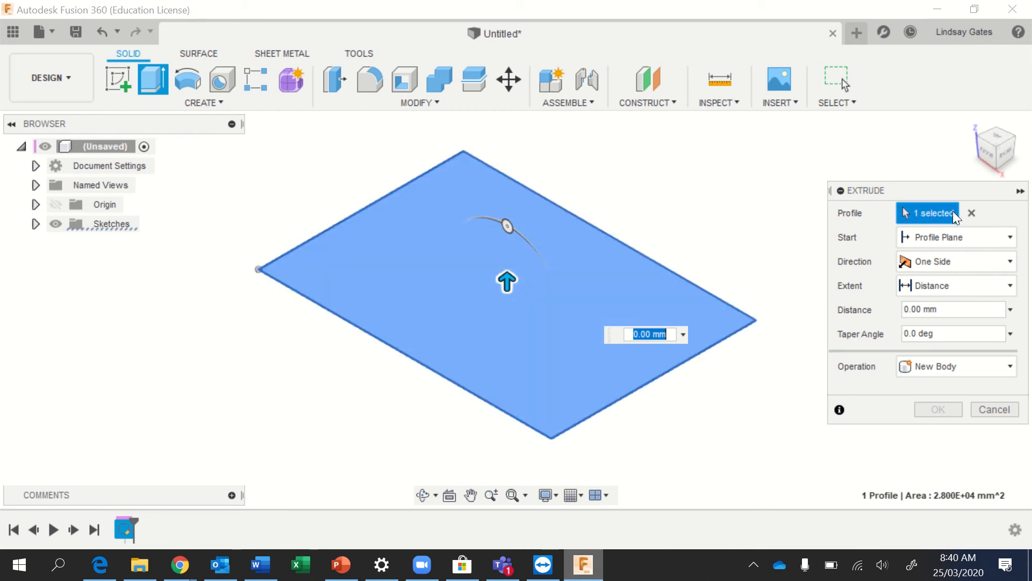
{"action": "left_click", "coordinate": [972, 214]}
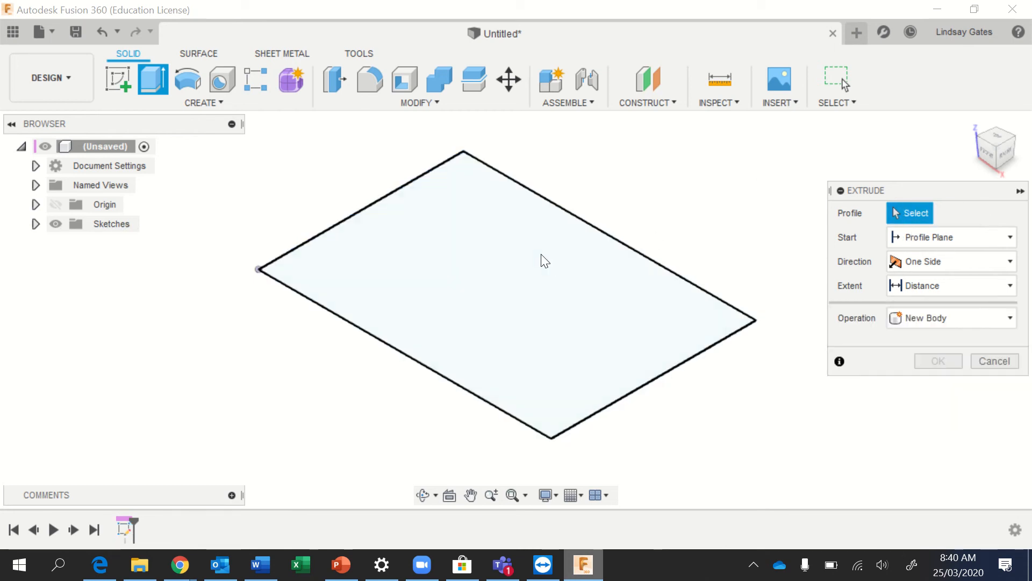
{"action": "left_click", "coordinate": [485, 302]}
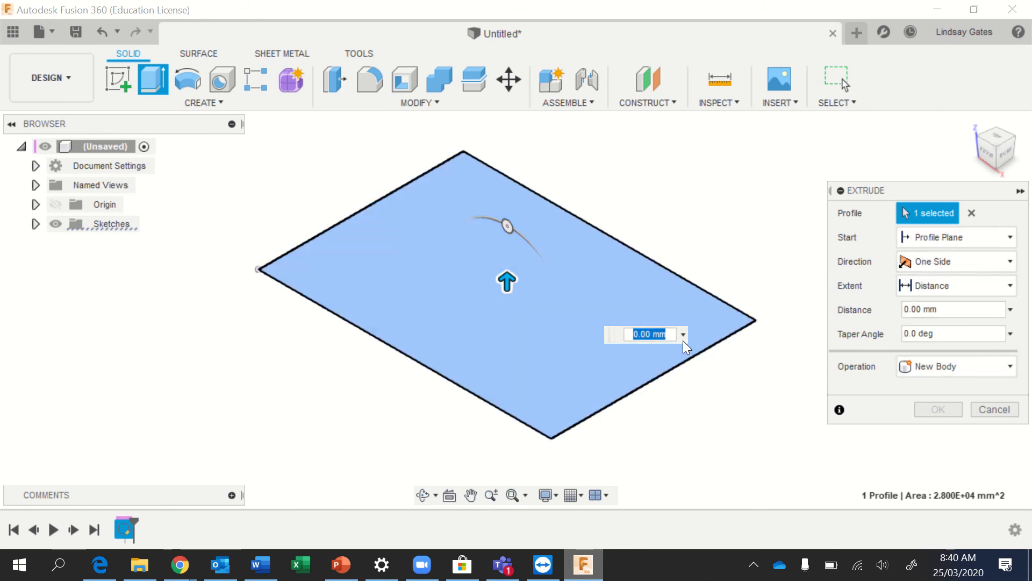
{"action": "type", "text": "40"}
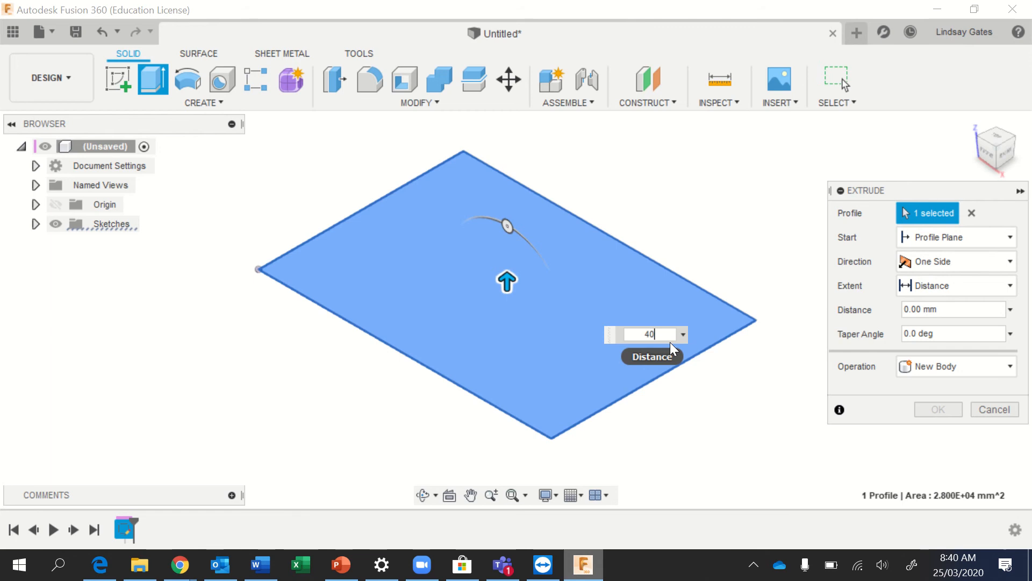
{"action": "key", "text": "Return"}
{"action": "scroll", "coordinate": [831, 282], "scroll_direction": "down", "scroll_amount": 2}
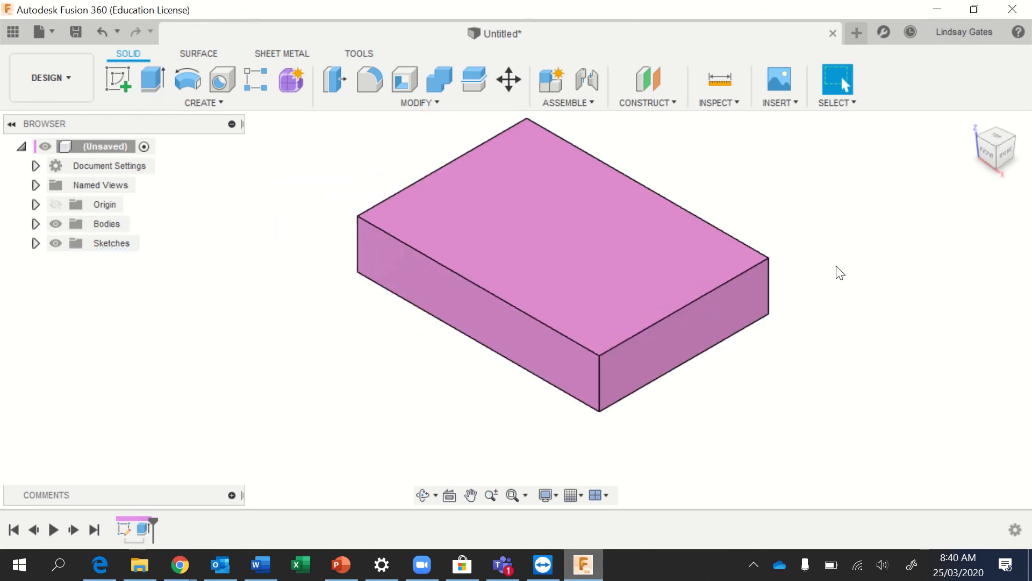
- Sketch a 75 mm diameter circle at the centre of the block's top face
{"action": "left_click", "coordinate": [1004, 140]}
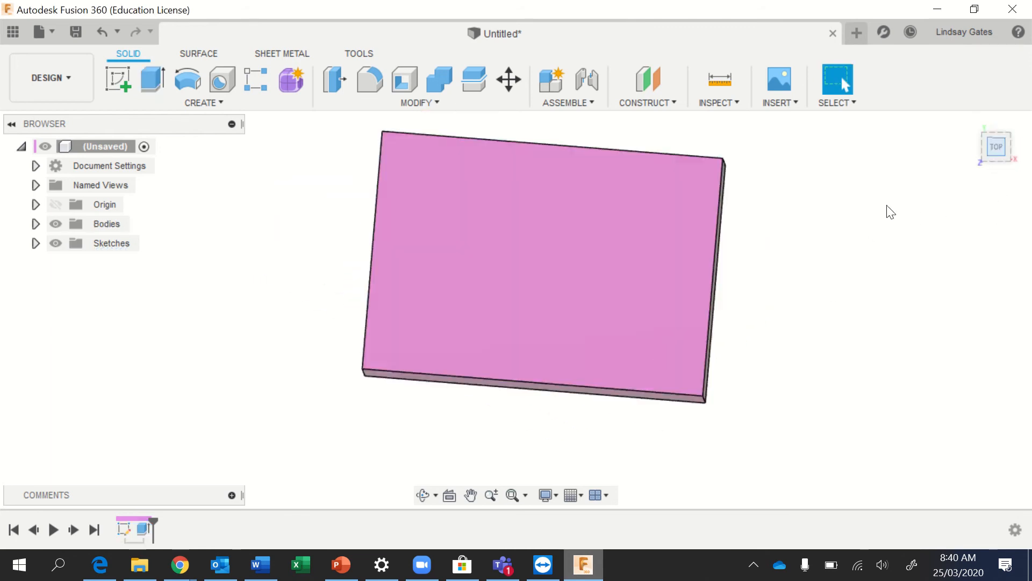
{"action": "left_click", "coordinate": [117, 71]}
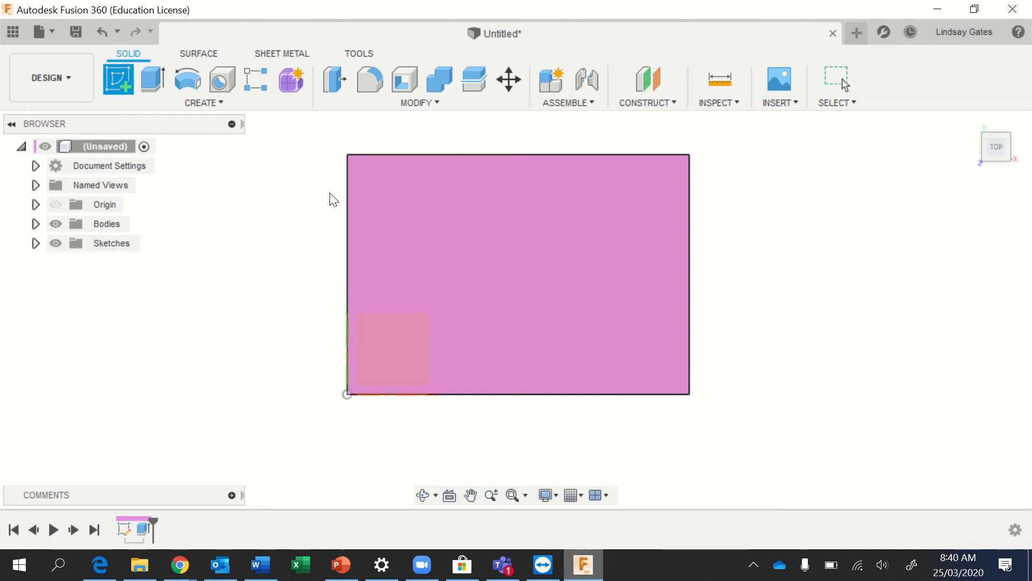
{"action": "left_click", "coordinate": [488, 248]}
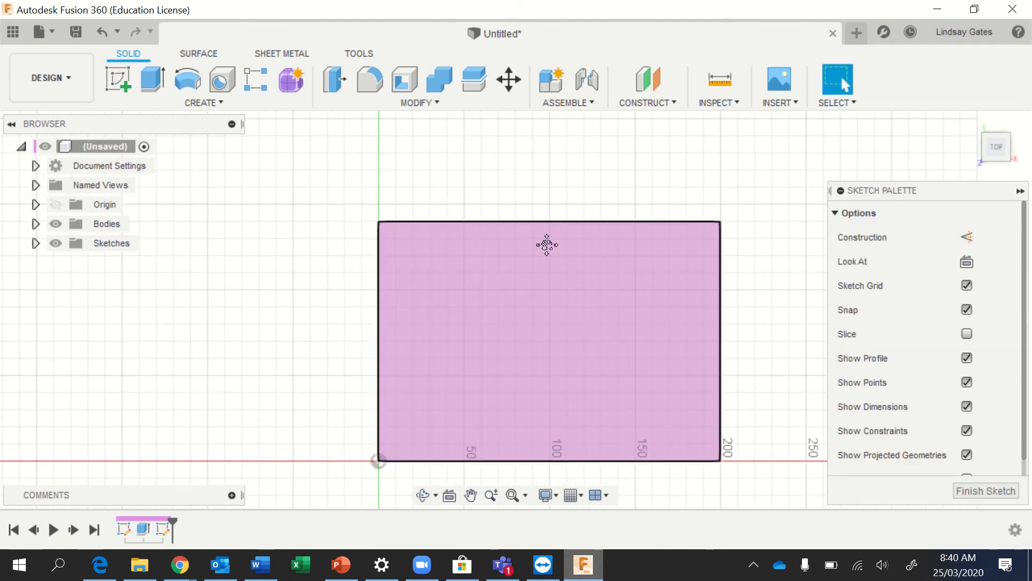
{"action": "left_click", "coordinate": [187, 79]}
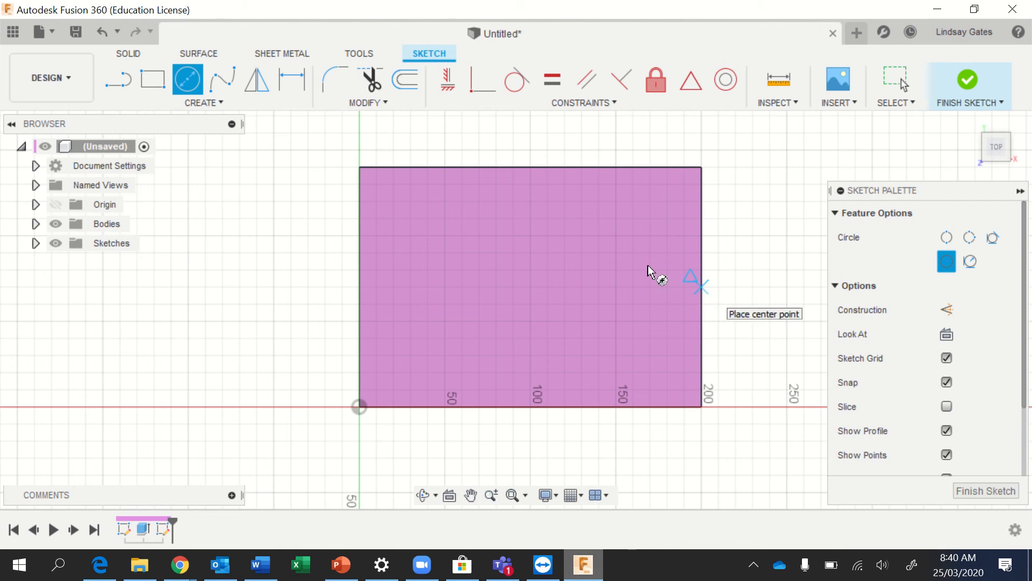
{"action": "left_click", "coordinate": [530, 286]}
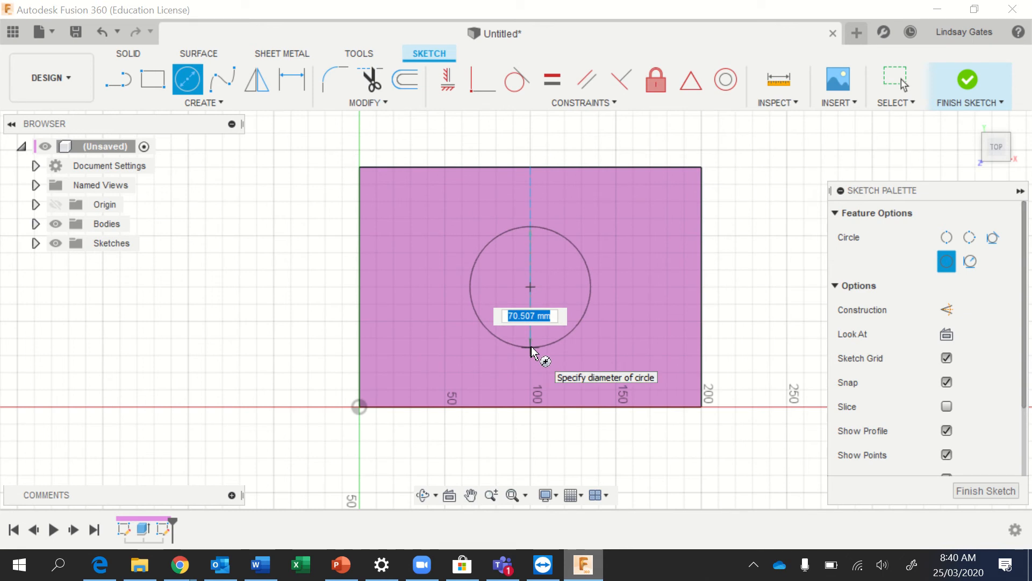
{"action": "type", "text": "75"}
{"action": "key", "text": "Return"}
{"action": "key", "text": "Escape"}
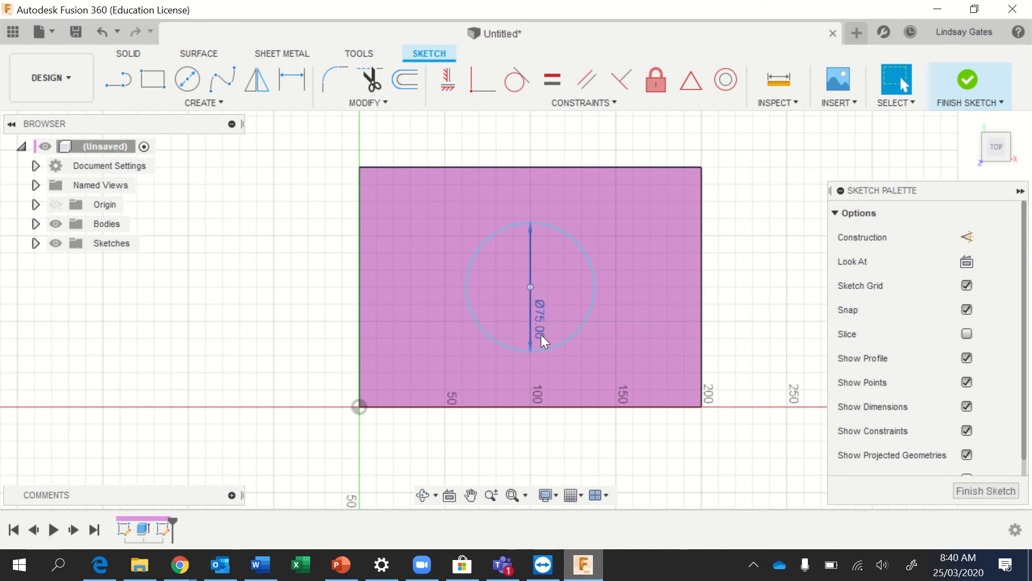
- Set the circle's diameter to 80 mm
{"action": "double_click", "coordinate": [541, 332]}
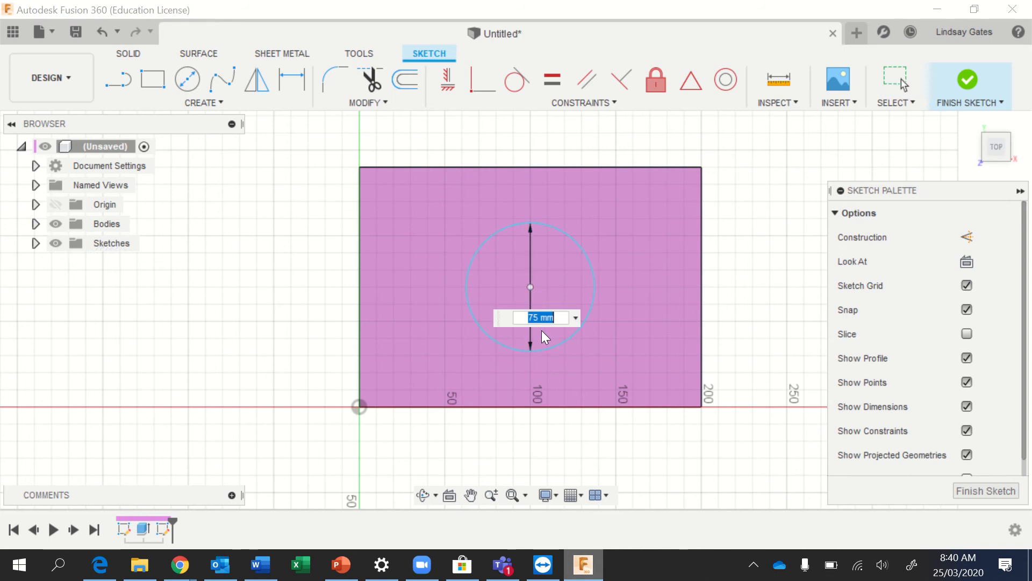
{"action": "type", "text": "80"}
{"action": "key", "text": "Return"}
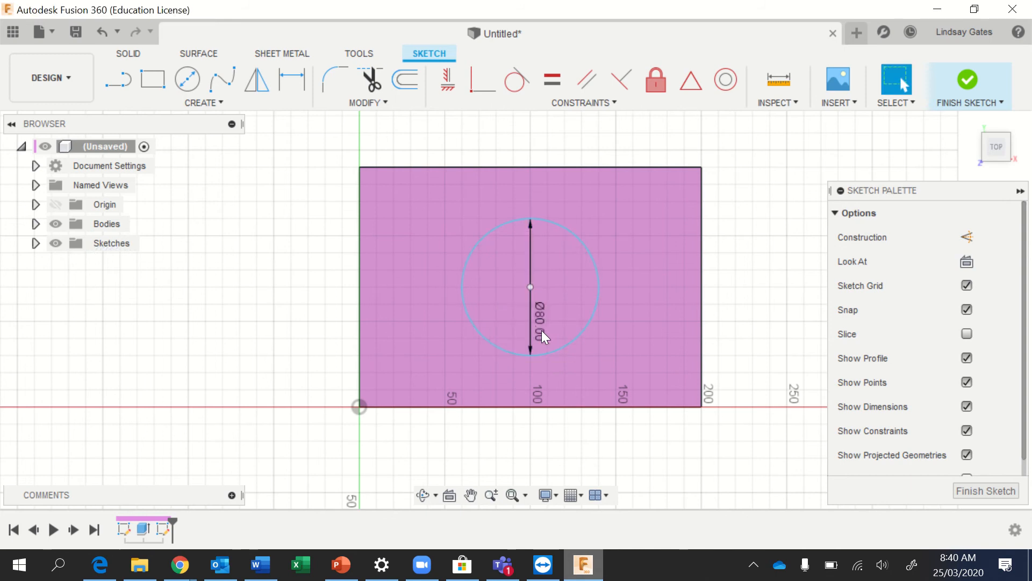
- Set the circle's diameter to 90 mm
{"action": "double_click", "coordinate": [541, 330]}
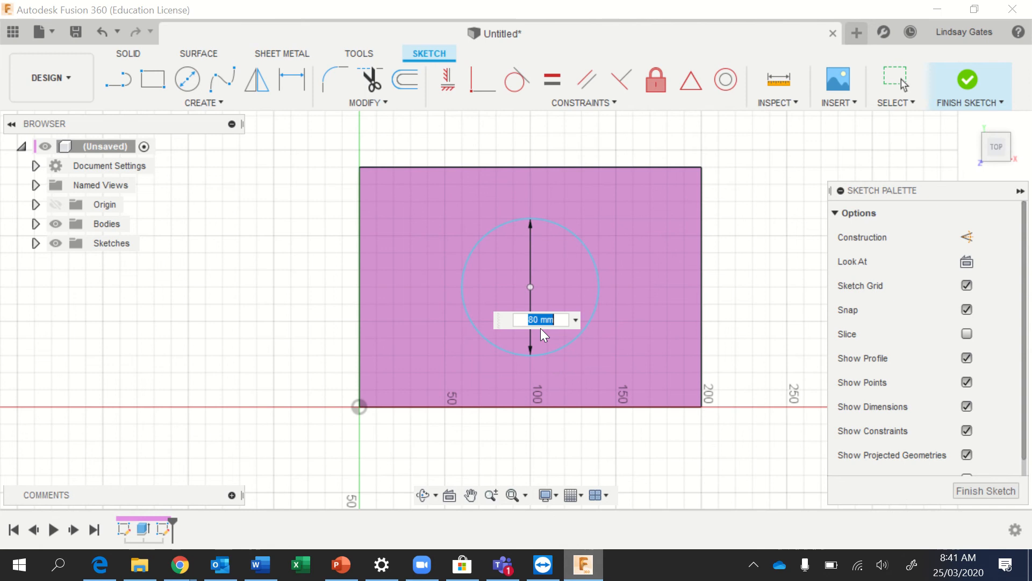
{"action": "type", "text": "90"}
{"action": "key", "text": "Return"}
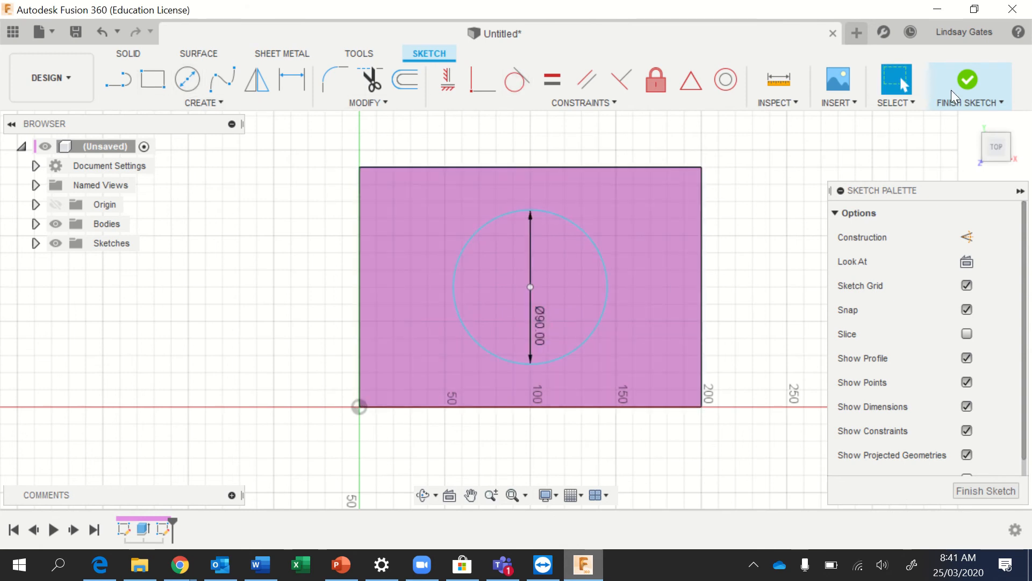
- Finish the sketch and extrude the circle 60 mm downward as a cut through the block
{"action": "left_click", "coordinate": [972, 79]}
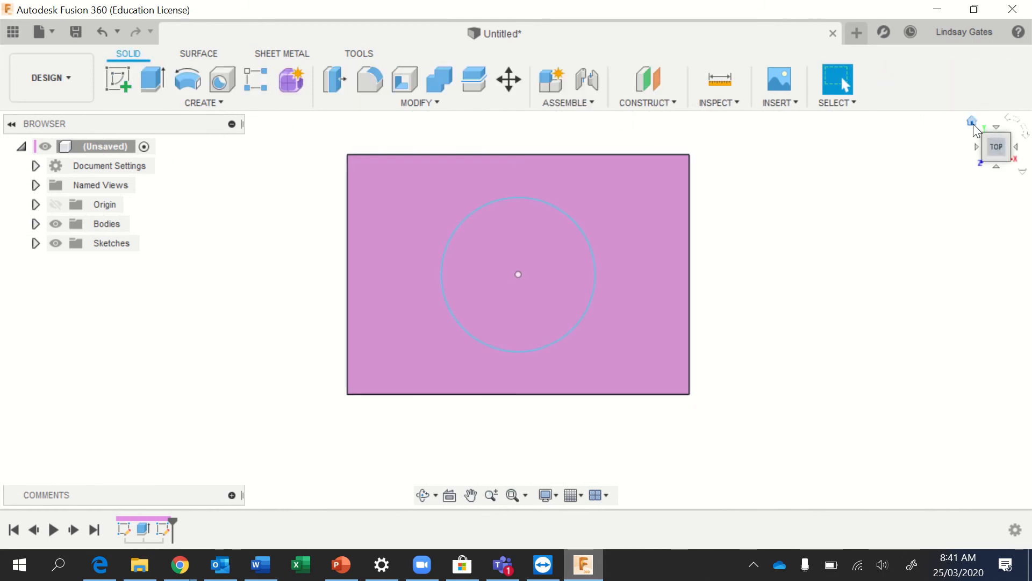
{"action": "left_click", "coordinate": [973, 123]}
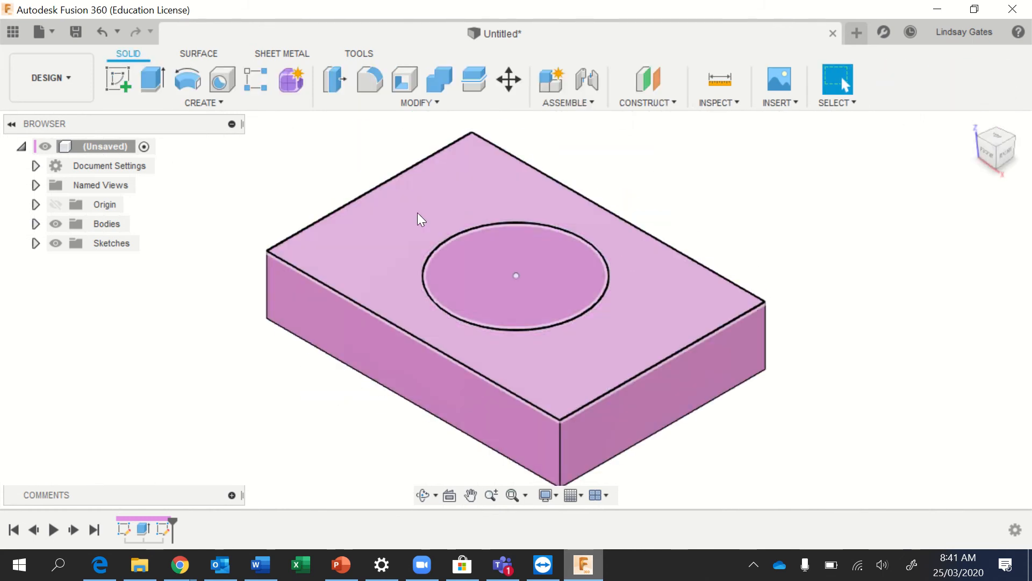
{"action": "left_click", "coordinate": [150, 82]}
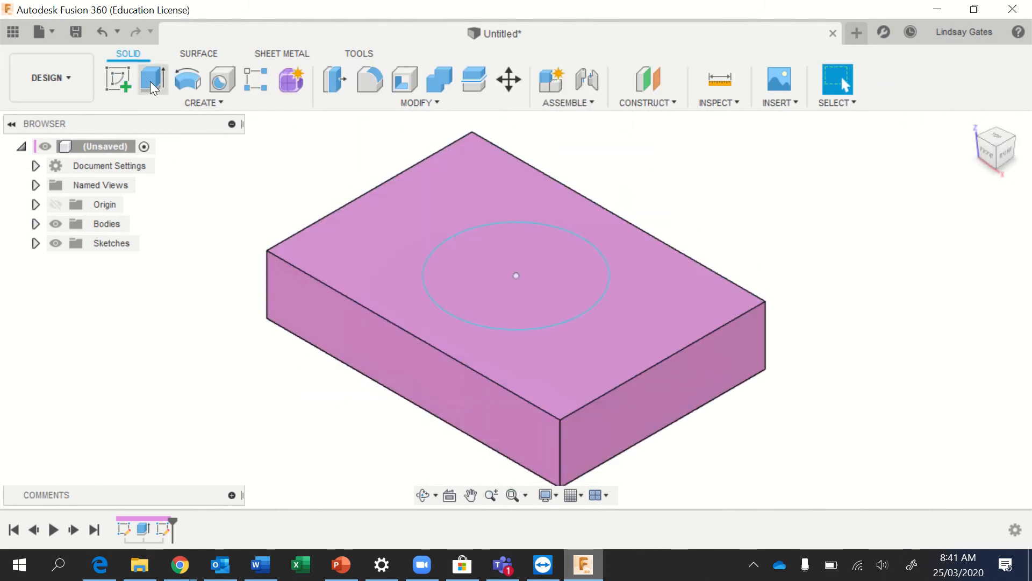
{"action": "left_click", "coordinate": [553, 266]}
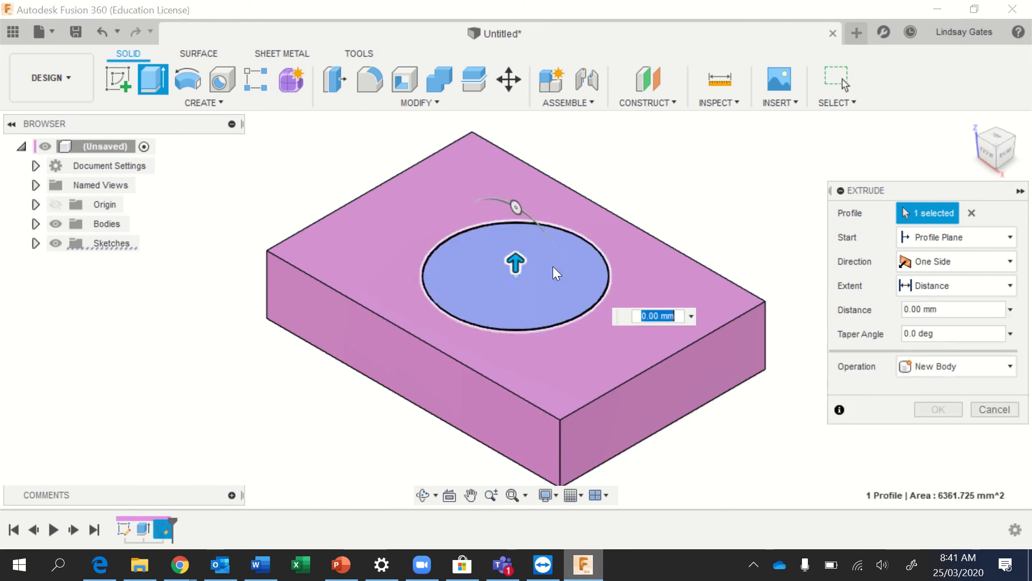
{"action": "left_click", "coordinate": [958, 364]}
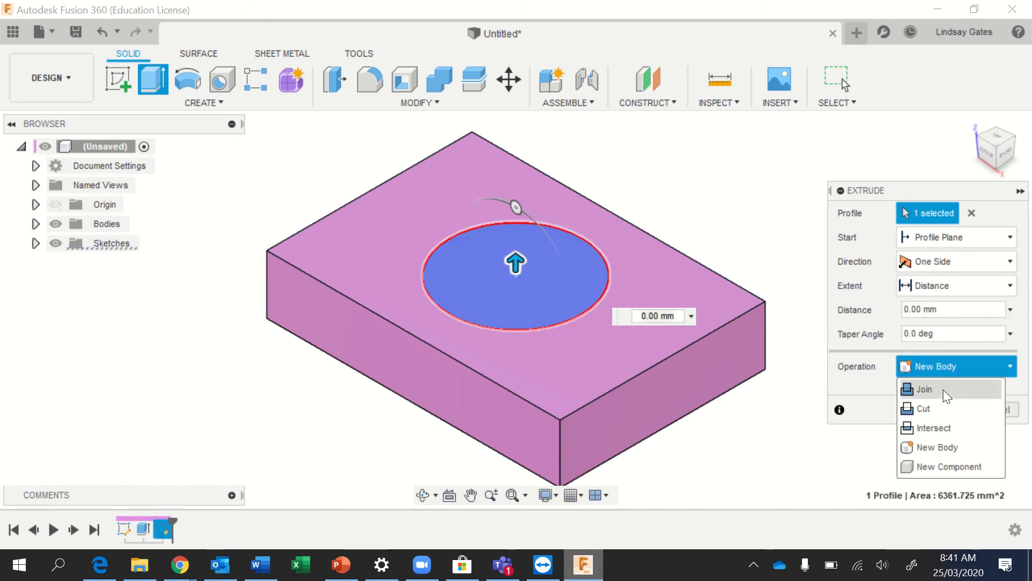
{"action": "left_click", "coordinate": [940, 406]}
{"action": "left_click_drag", "start_coordinate": [516, 261], "coordinate": [547, 366]}
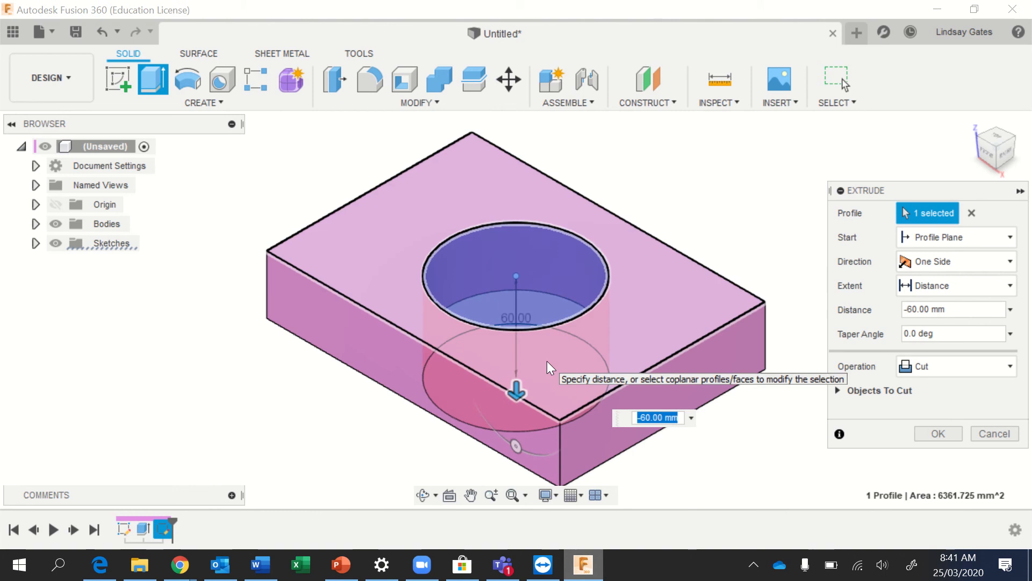
{"action": "key", "text": "Return"}
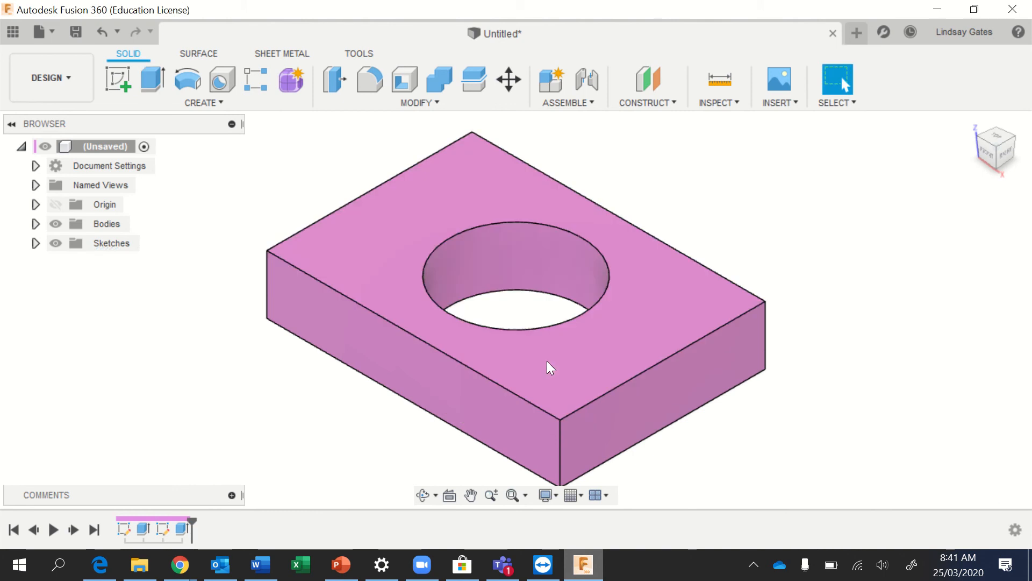
- Start a new sketch on the block's top face
{"action": "left_click", "coordinate": [993, 138]}
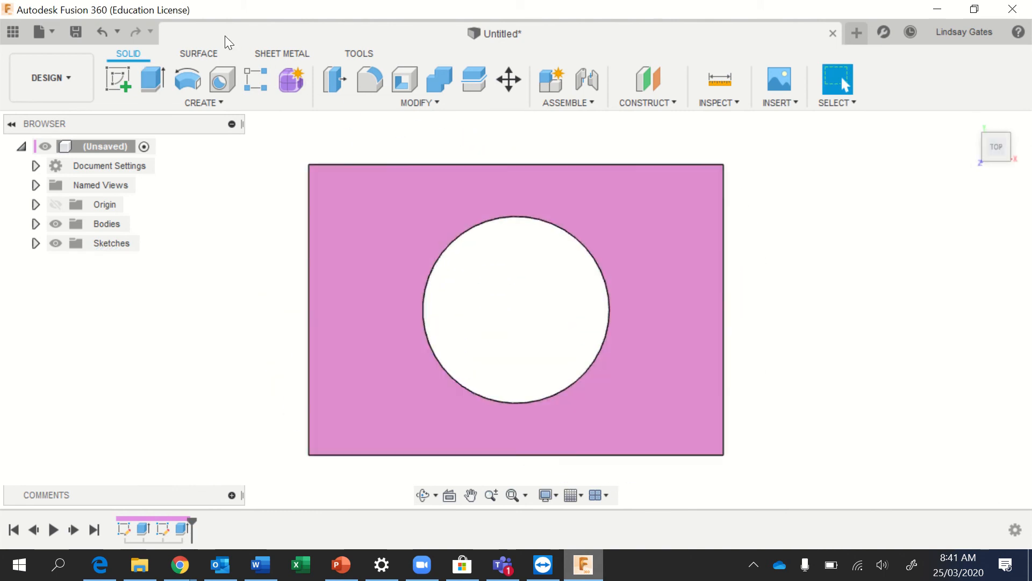
{"action": "left_click", "coordinate": [114, 75]}
{"action": "left_click", "coordinate": [386, 221]}
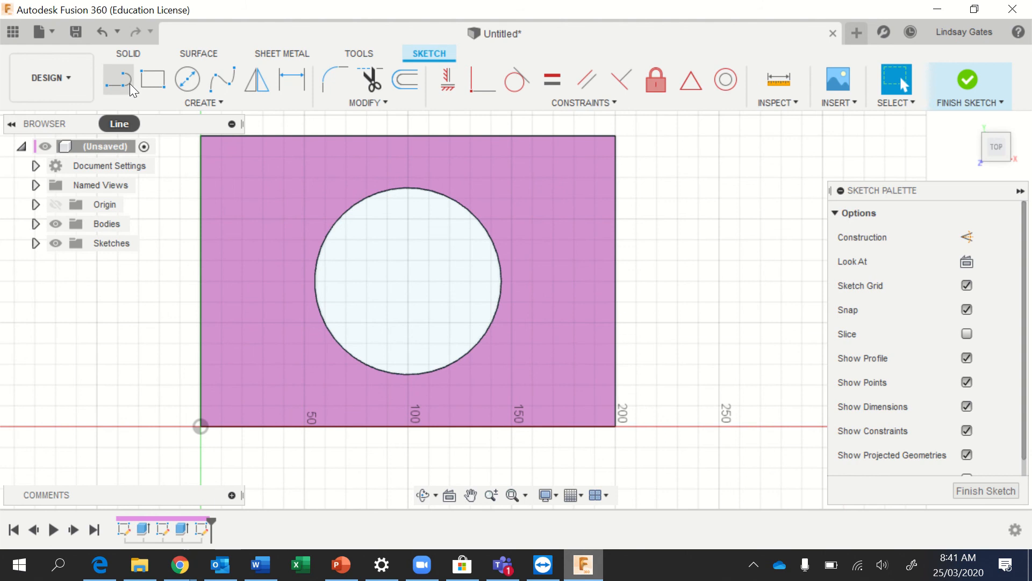
- Sketch a closed, irregular outline of straight lines around the hole, with its first side along the block's long front edge, and finish the sketch
{"action": "left_click", "coordinate": [125, 82]}
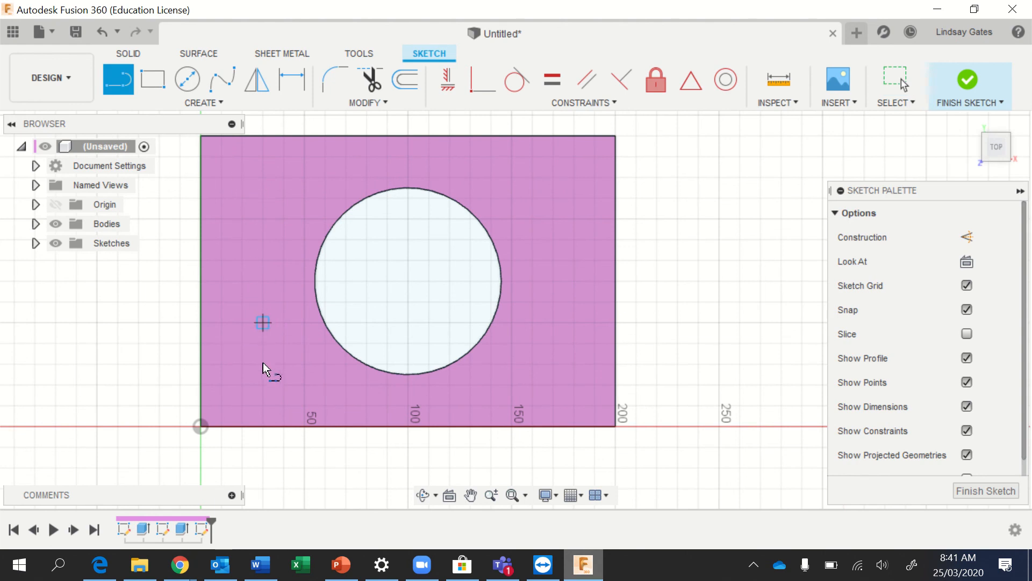
{"action": "left_click", "coordinate": [220, 426]}
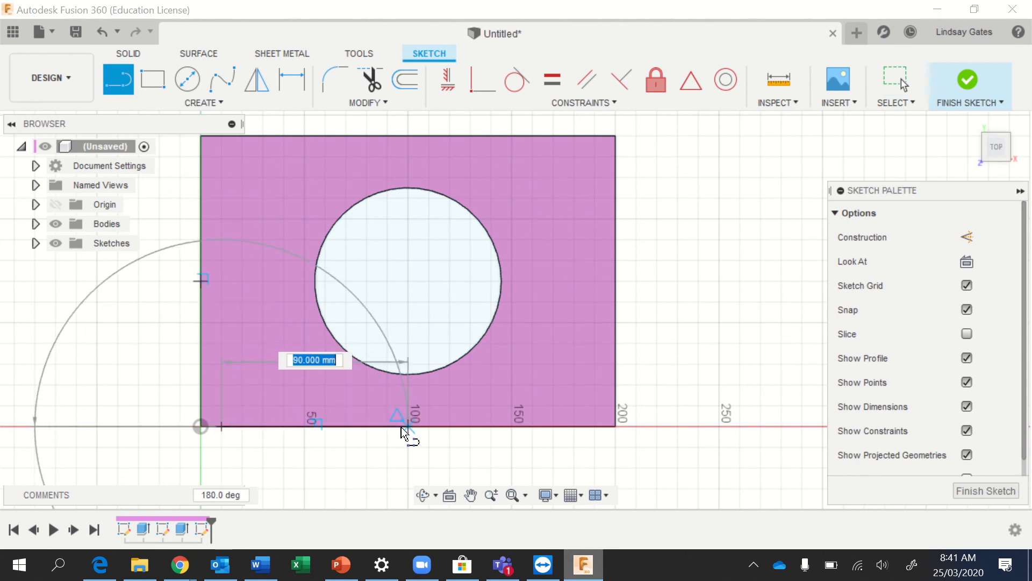
{"action": "double_click", "coordinate": [458, 426]}
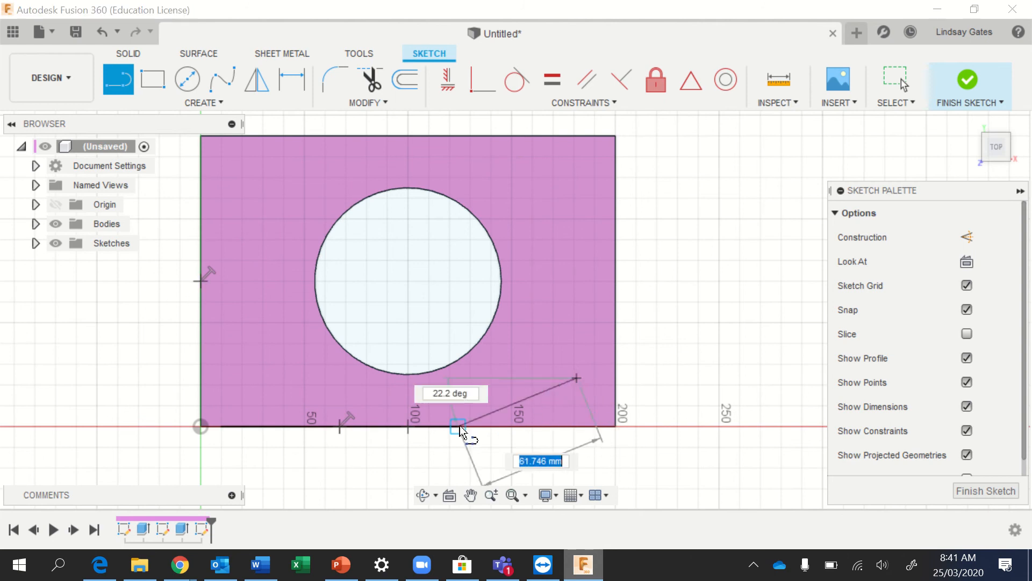
{"action": "left_click", "coordinate": [458, 426]}
{"action": "left_click", "coordinate": [576, 379]}
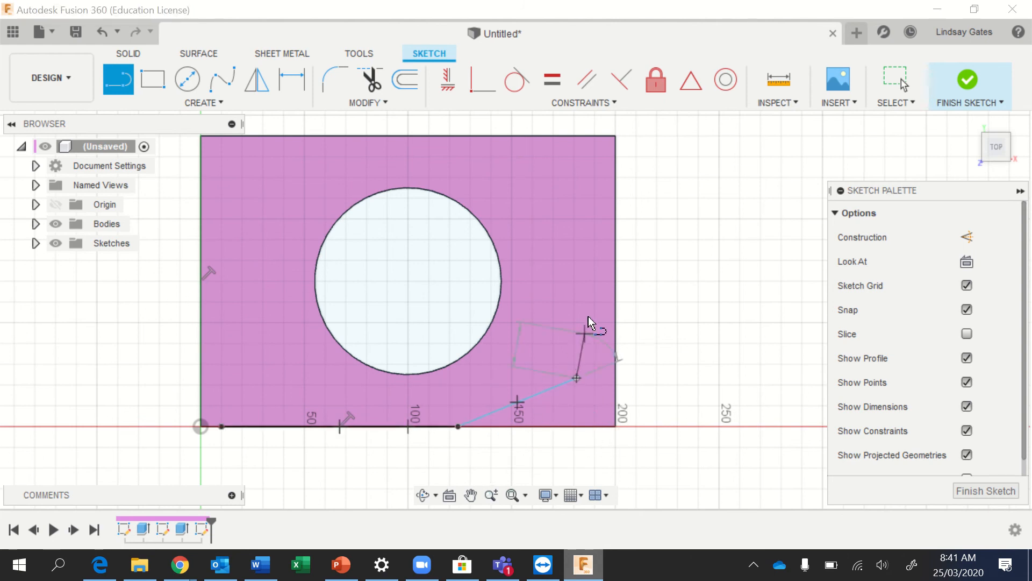
{"action": "left_click", "coordinate": [594, 280]}
{"action": "left_click", "coordinate": [560, 195]}
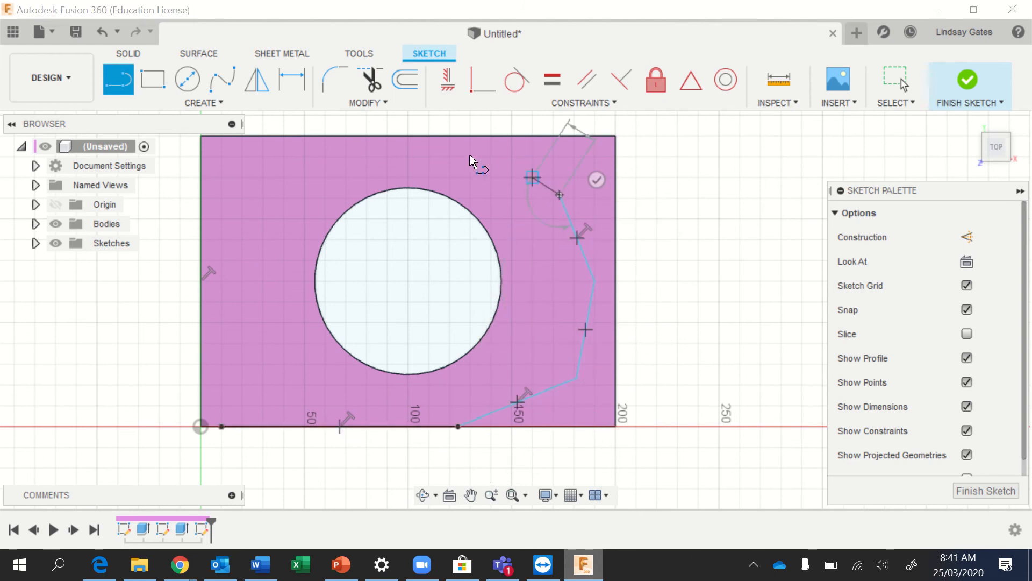
{"action": "left_click", "coordinate": [469, 156]}
{"action": "left_click", "coordinate": [417, 148]}
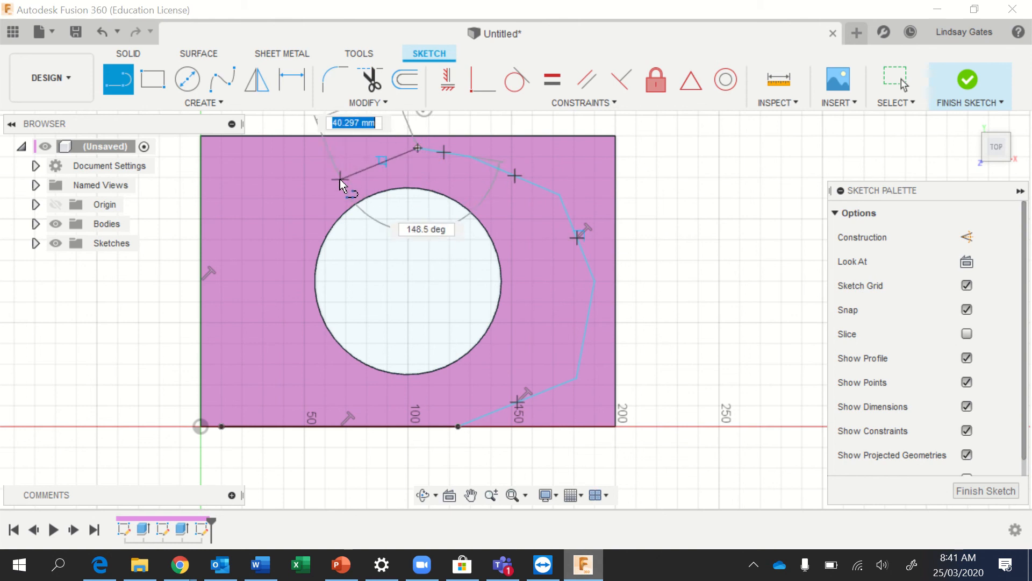
{"action": "left_click", "coordinate": [340, 178]}
{"action": "left_click", "coordinate": [234, 157]}
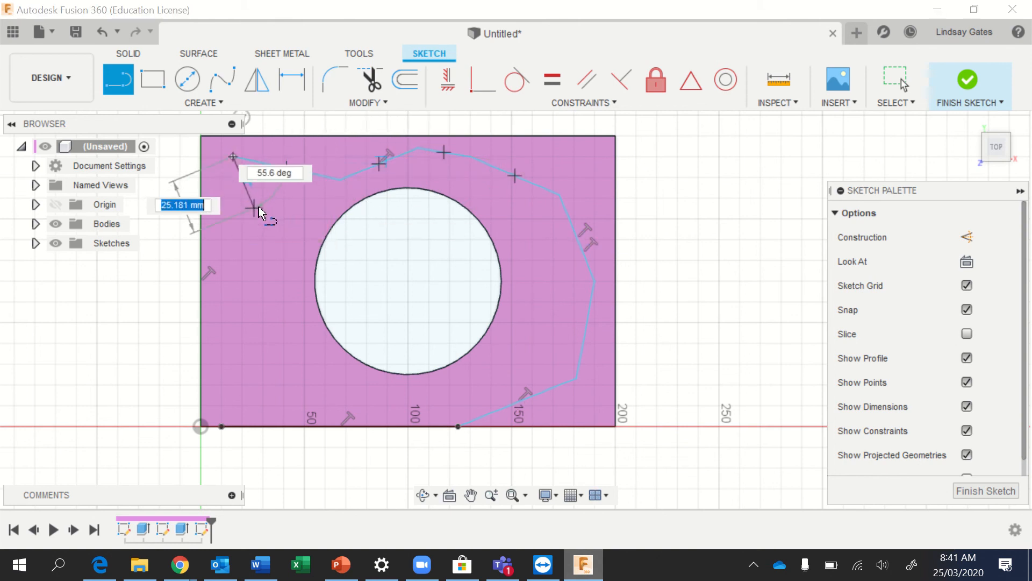
{"action": "left_click", "coordinate": [256, 215]}
{"action": "left_click", "coordinate": [274, 276]}
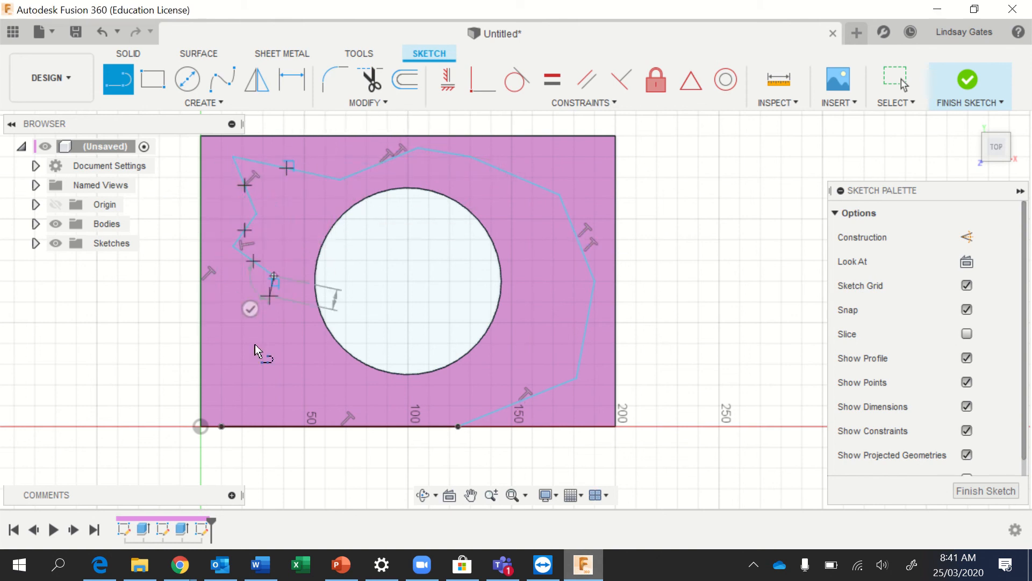
{"action": "left_click", "coordinate": [233, 367]}
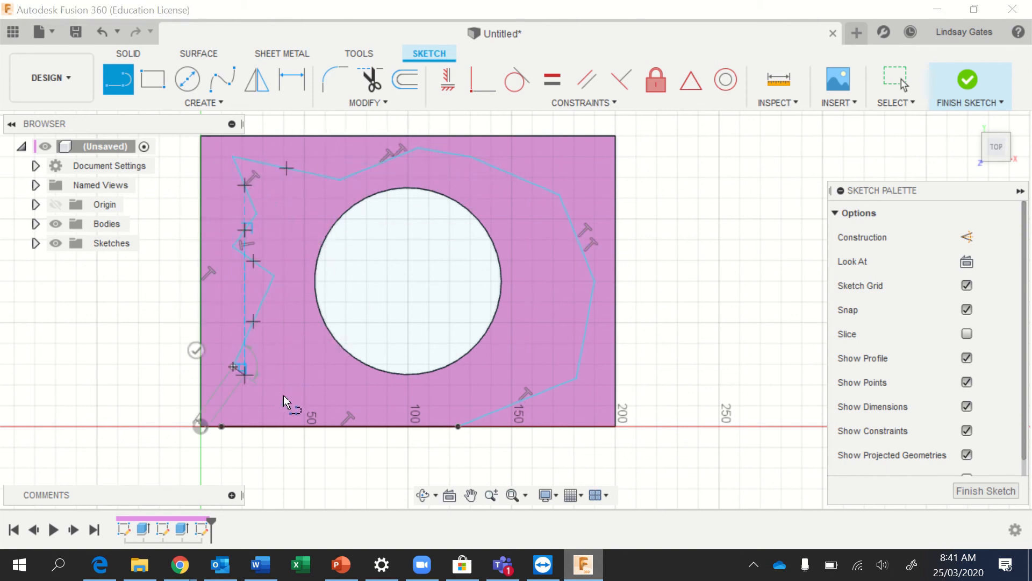
{"action": "left_click", "coordinate": [222, 426]}
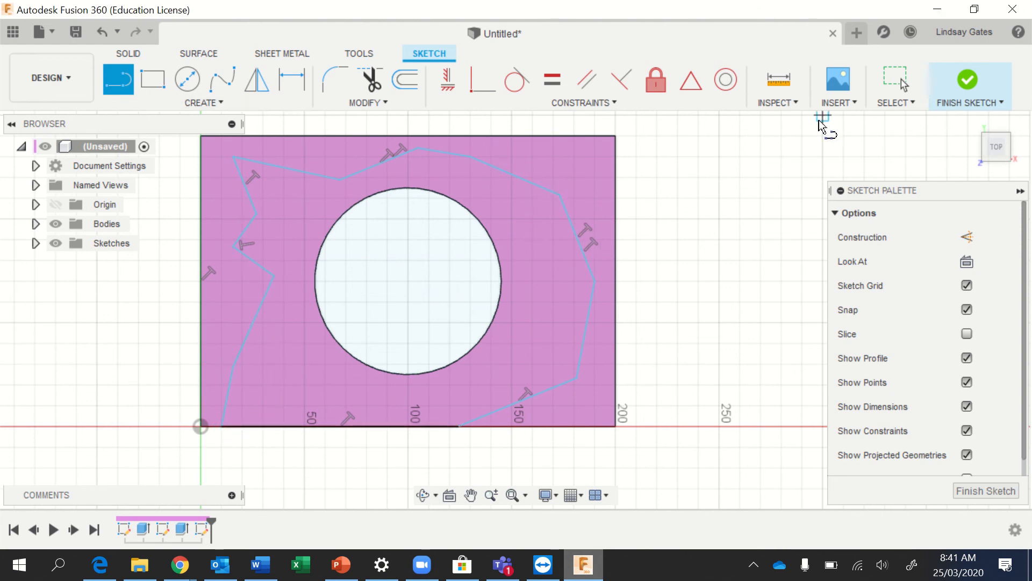
{"action": "left_click", "coordinate": [967, 83]}
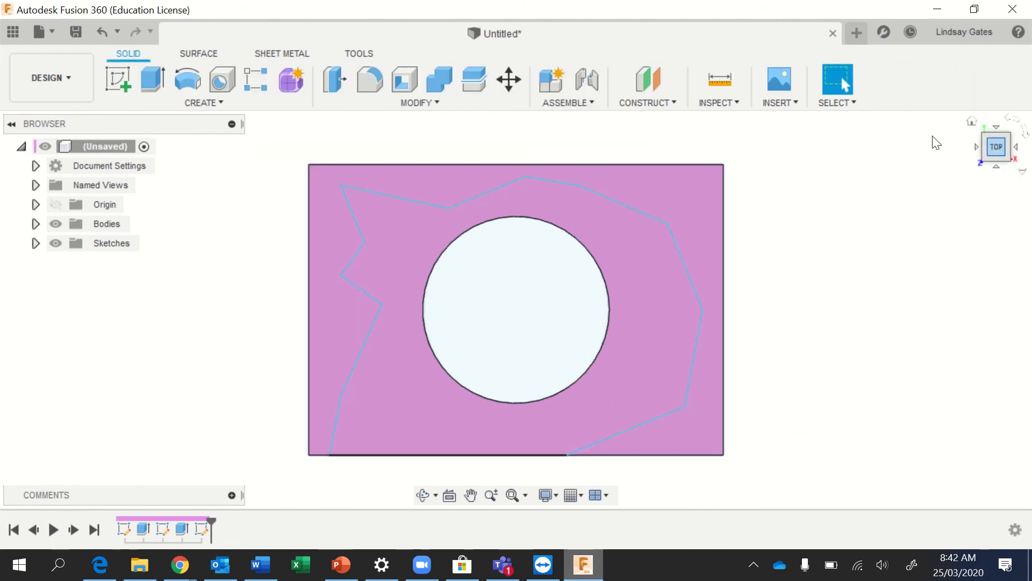
- Extrude the region outside the irregular outline downward as a cut through the block's full thickness
{"action": "left_click", "coordinate": [972, 121]}
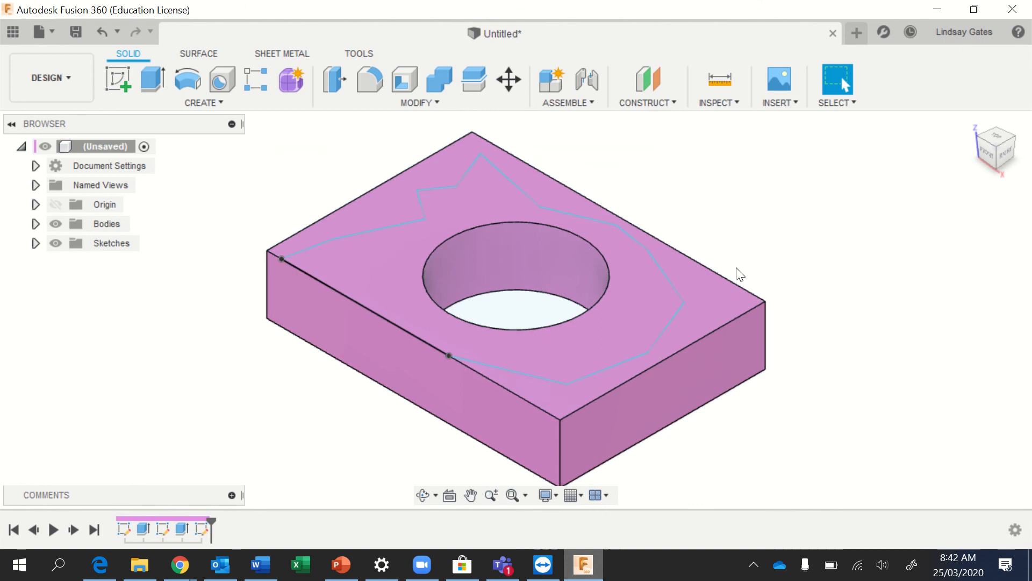
{"action": "left_click", "coordinate": [754, 303]}
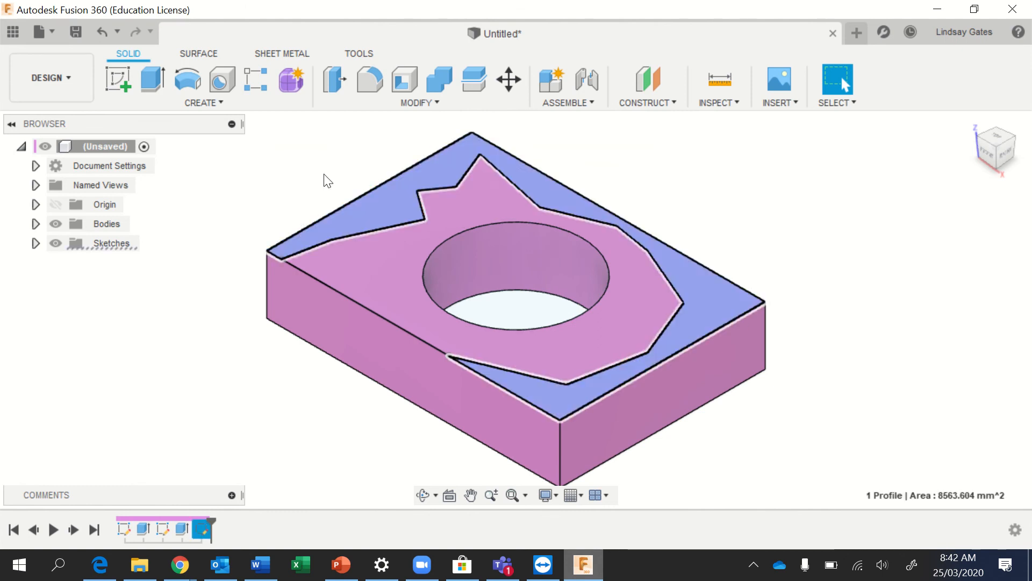
{"action": "left_click", "coordinate": [153, 80]}
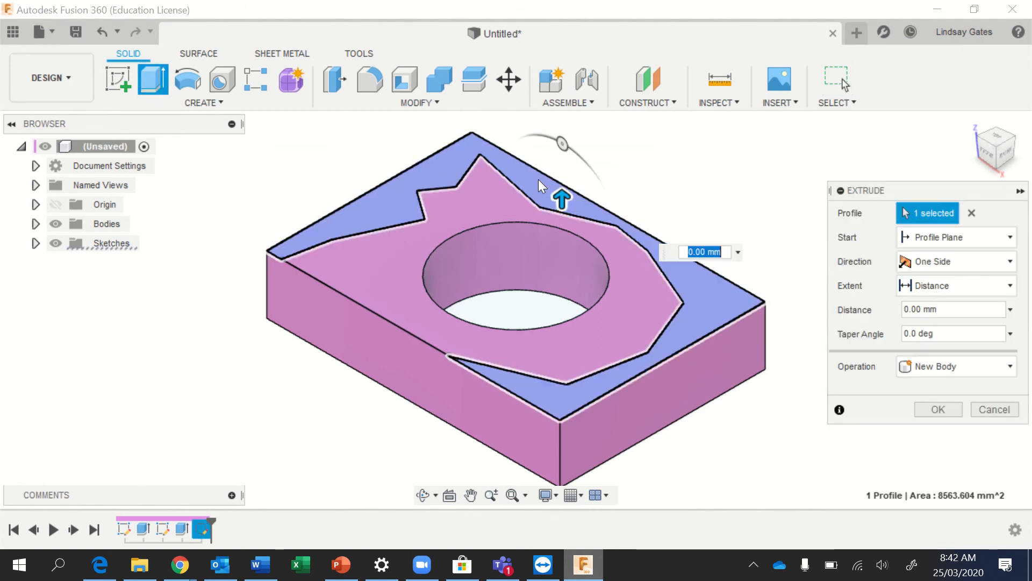
{"action": "left_click_drag", "start_coordinate": [559, 199], "coordinate": [578, 309]}
{"action": "key", "text": "Return"}
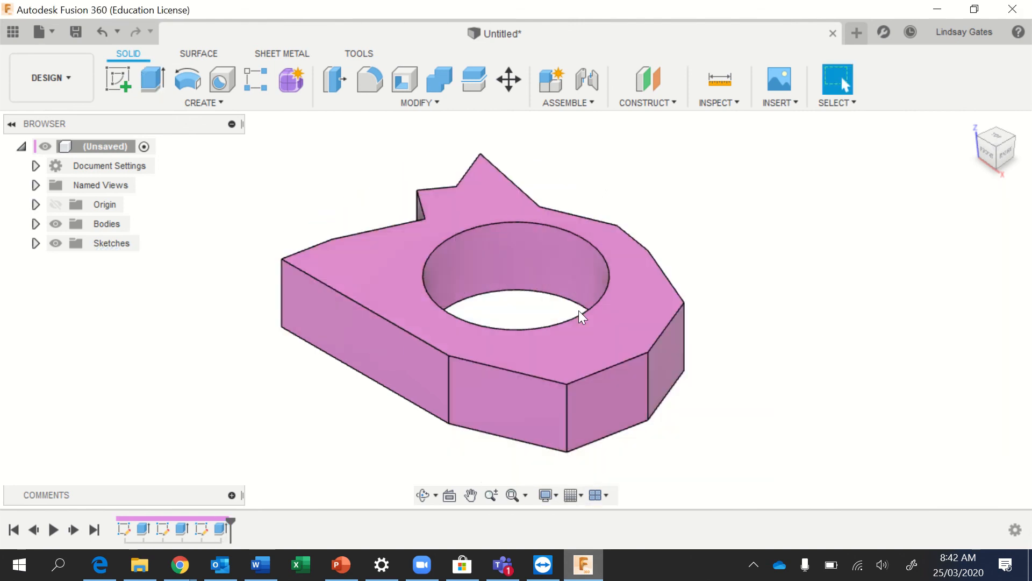
- Undo the outer cut and every line of the irregular outline, back to the empty top-face sketch
{"action": "left_click", "coordinate": [993, 137]}
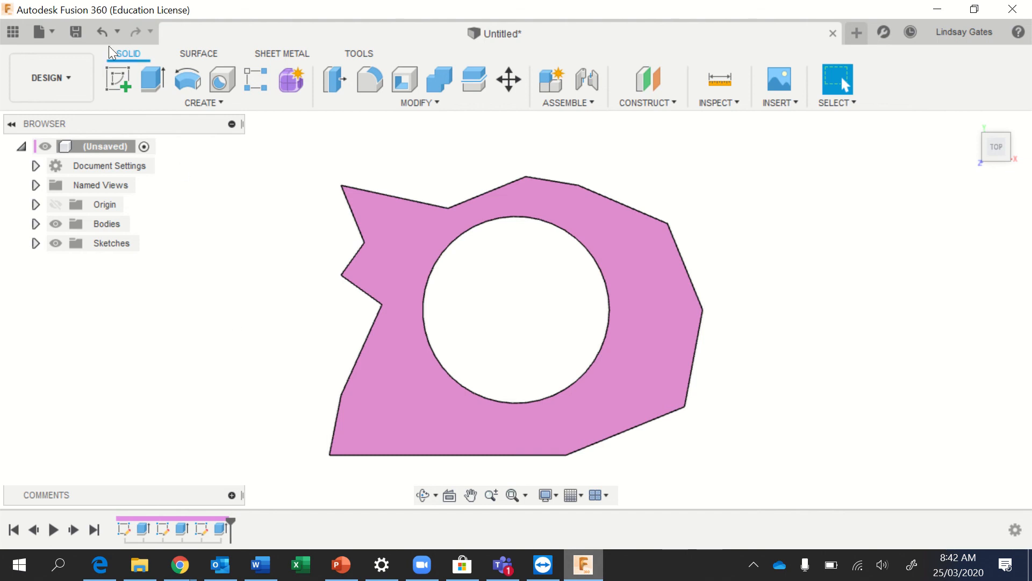
{"action": "left_click", "coordinate": [116, 31]}
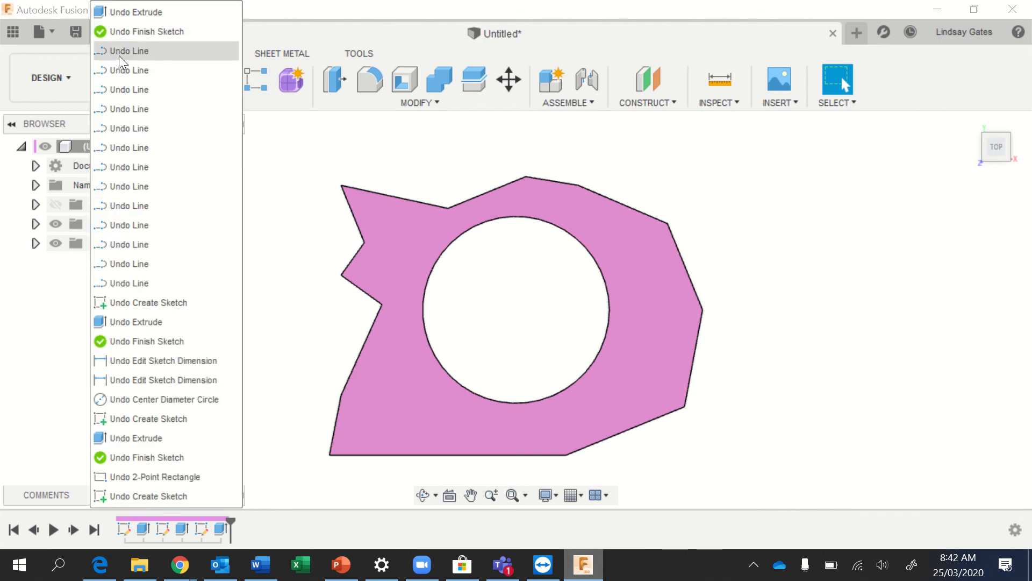
{"action": "left_click", "coordinate": [140, 281]}
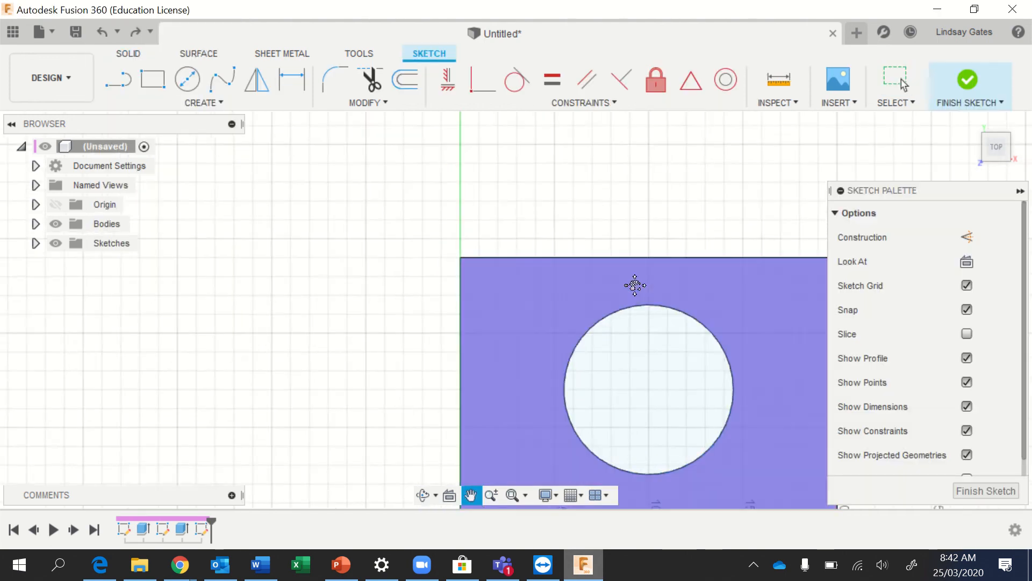
- Sketch a line about 114 mm long from the origin corner up across the top face, and undo the 28.284 mm segment added to its end
{"action": "mouse_move", "coordinate": [636, 283]}
{"action": "middle_mouse_down"}
{"action": "mouse_move", "coordinate": [419, 175]}
{"action": "mouse_move", "coordinate": [474, 196]}
{"action": "middle_mouse_up"}
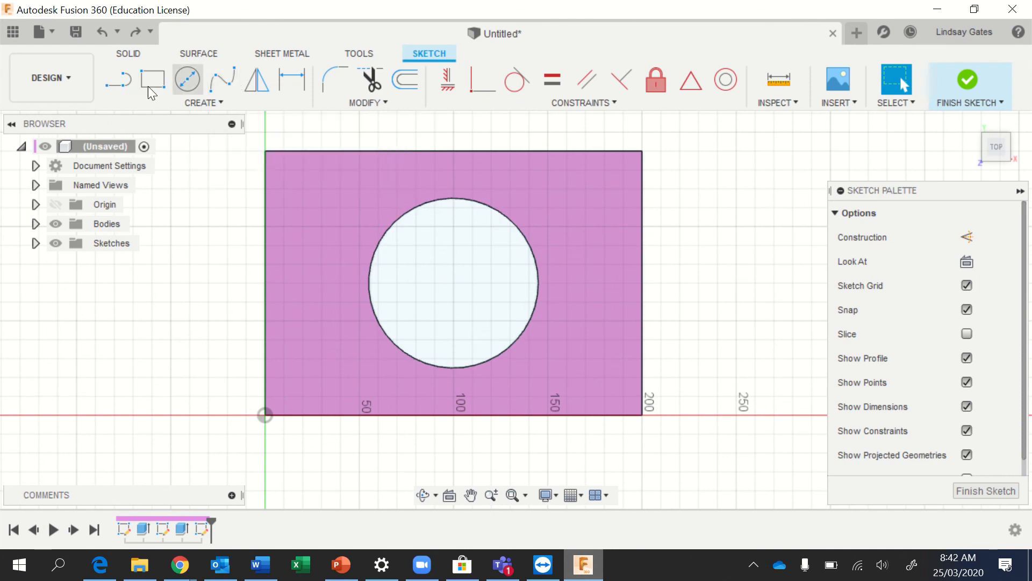
{"action": "left_click", "coordinate": [128, 83]}
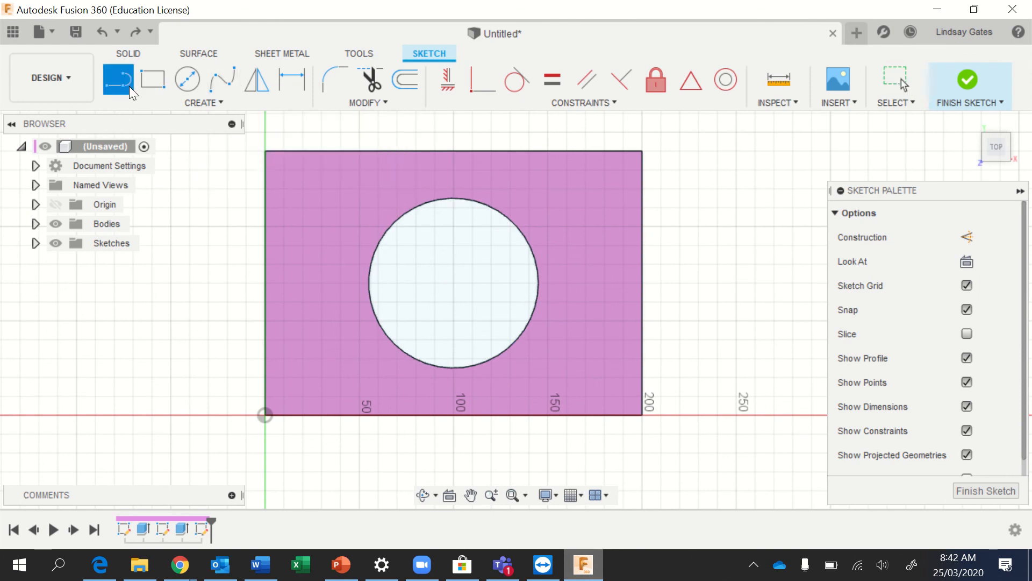
{"action": "left_click", "coordinate": [266, 413]}
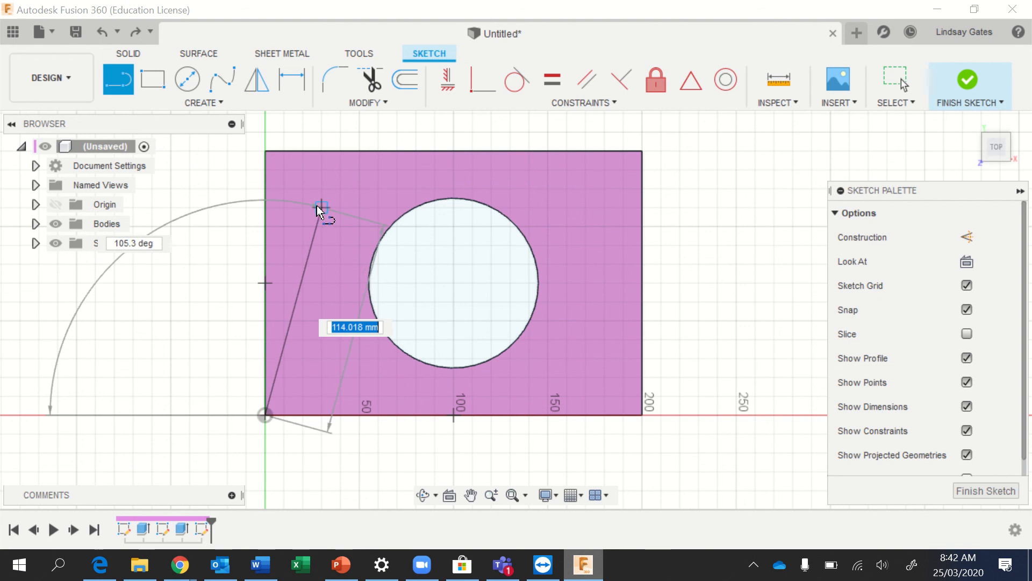
{"action": "left_click", "coordinate": [322, 207]}
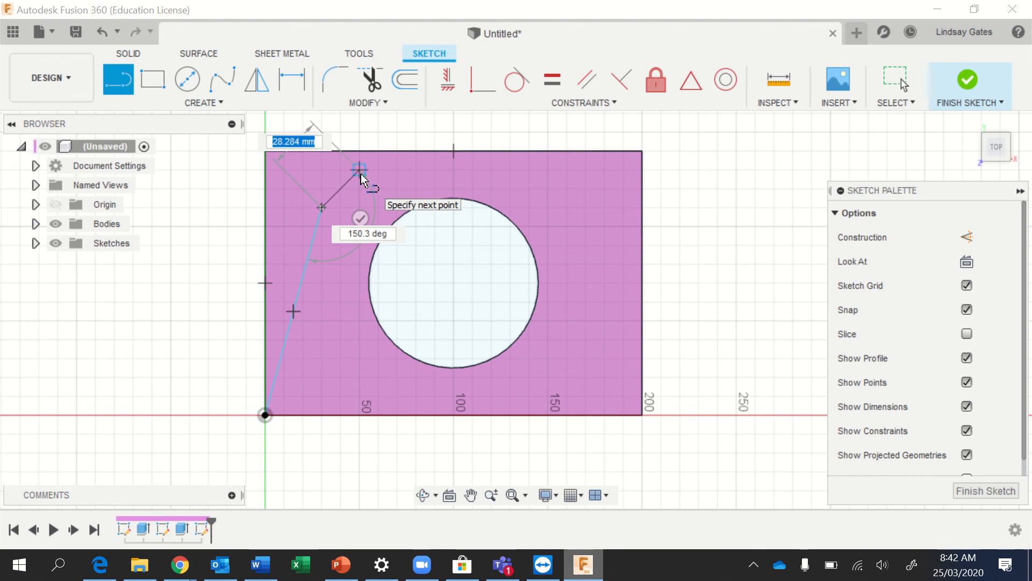
{"action": "key", "text": "Return"}
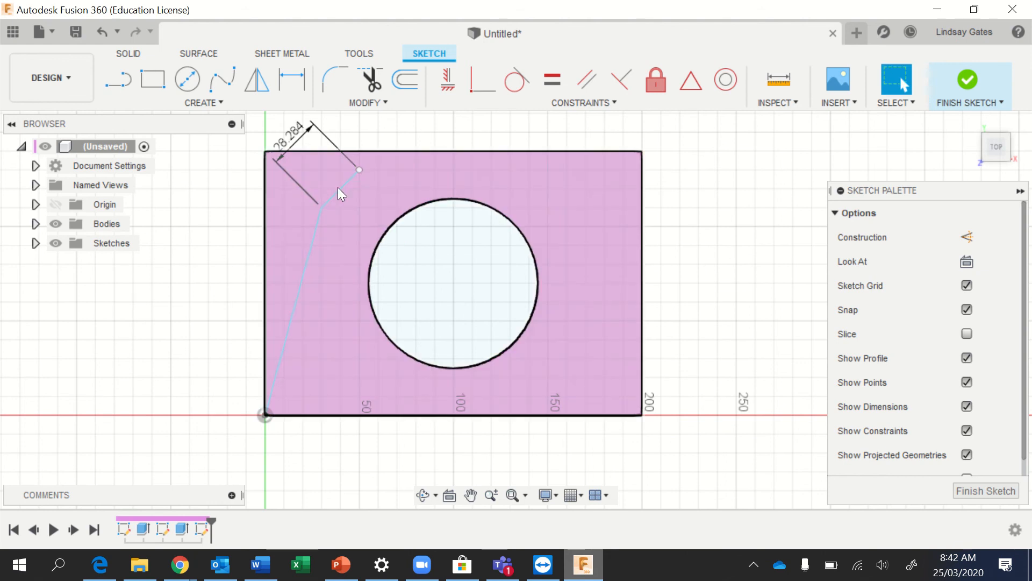
{"action": "key", "text": "ctrl+z"}
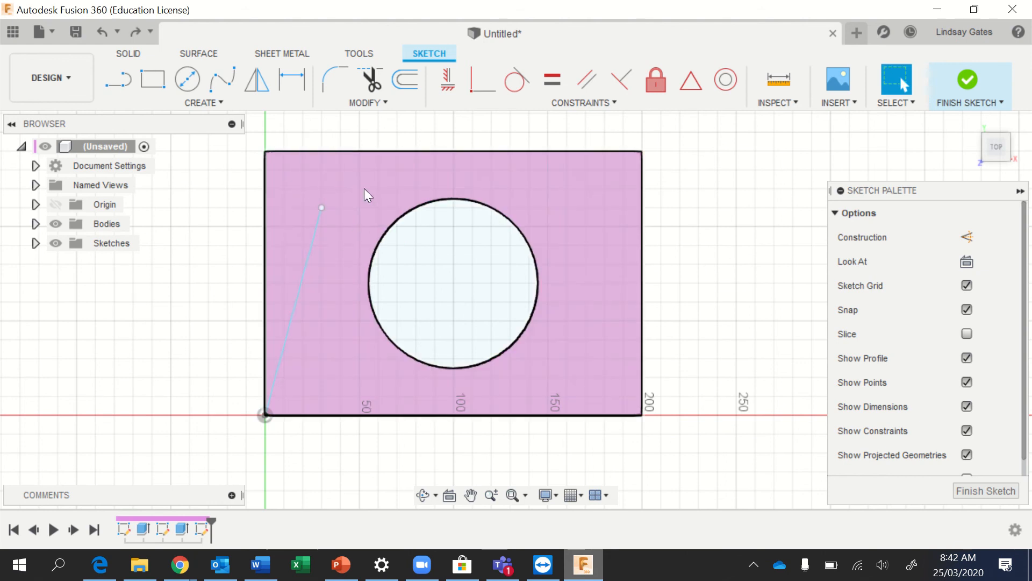
- Sketch a closed, wavy fit-point spline around the hole, starting and ending at the upper end of the slanted line
{"action": "left_click", "coordinate": [222, 79]}
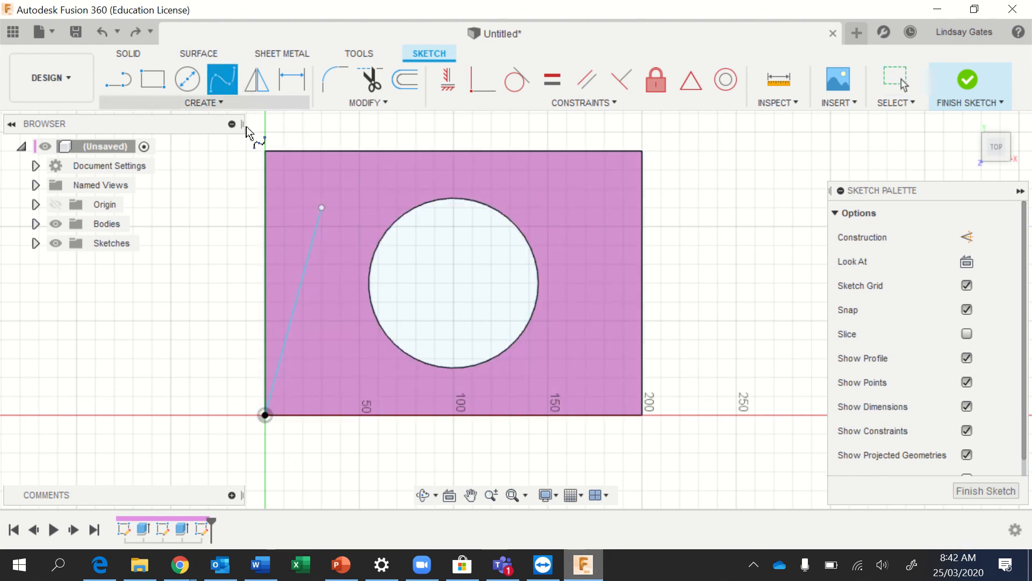
{"action": "left_click", "coordinate": [321, 207]}
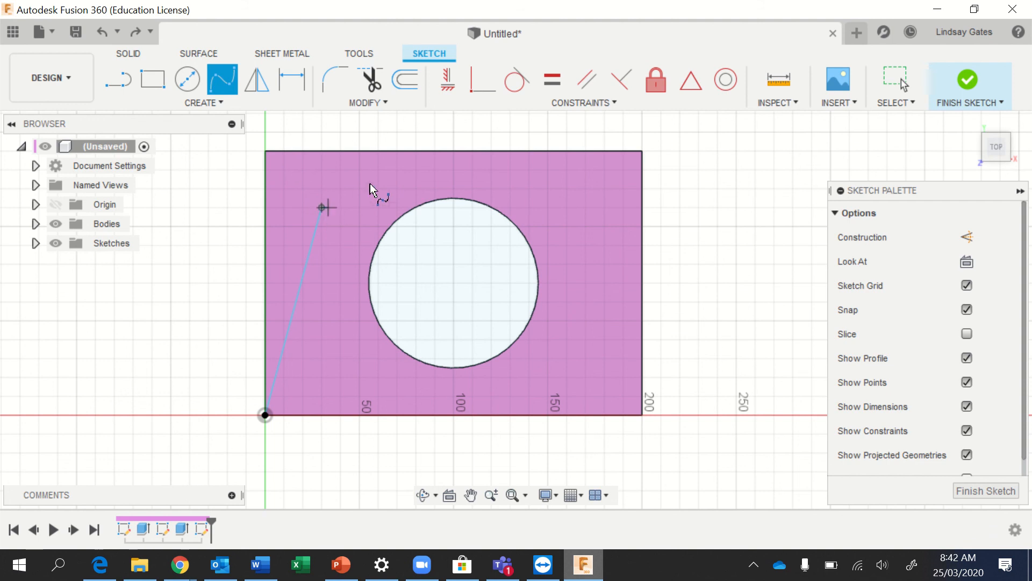
{"action": "left_click", "coordinate": [422, 174]}
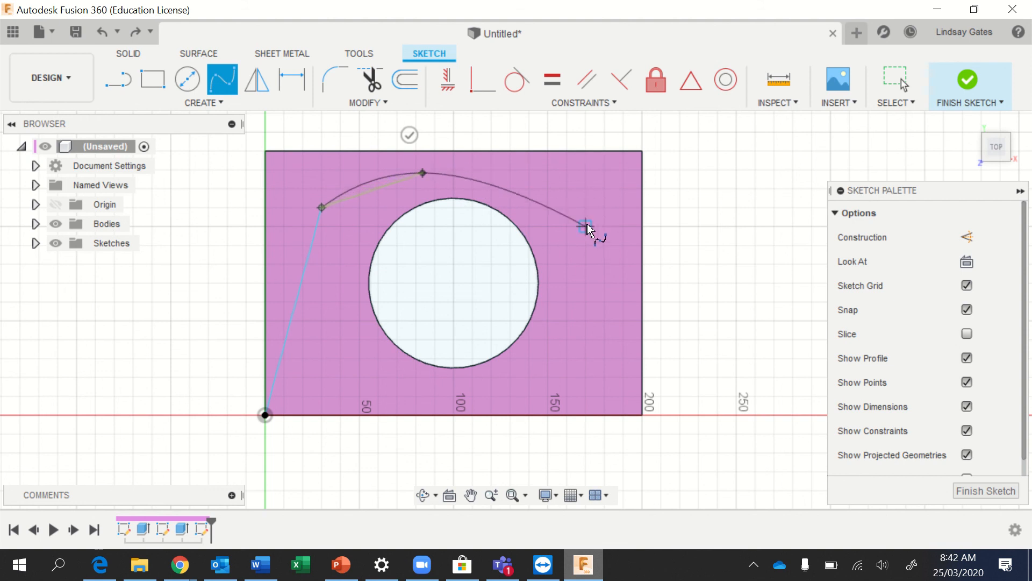
{"action": "left_click", "coordinate": [547, 189]}
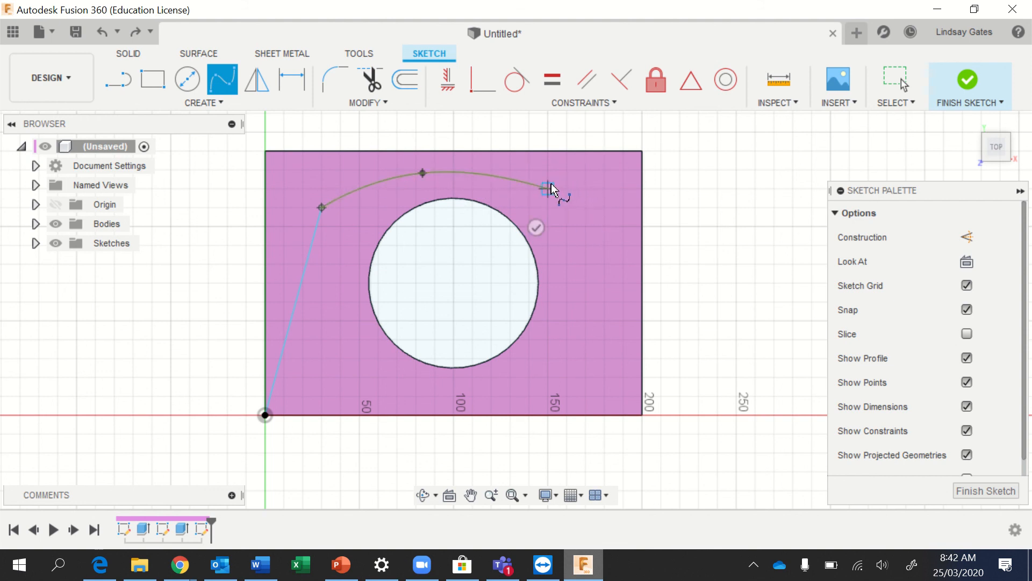
{"action": "left_click", "coordinate": [623, 188]}
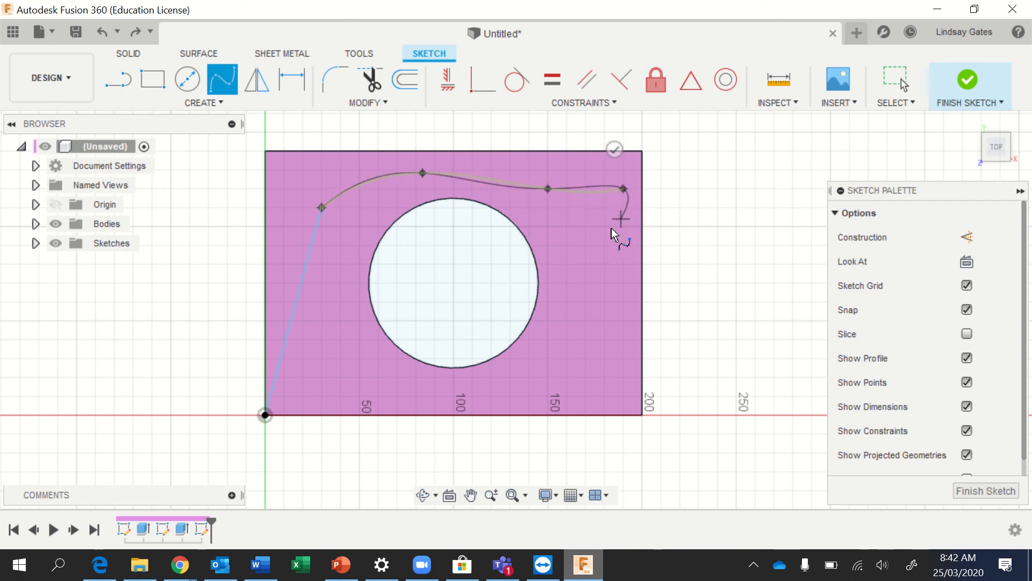
{"action": "left_click", "coordinate": [597, 278]}
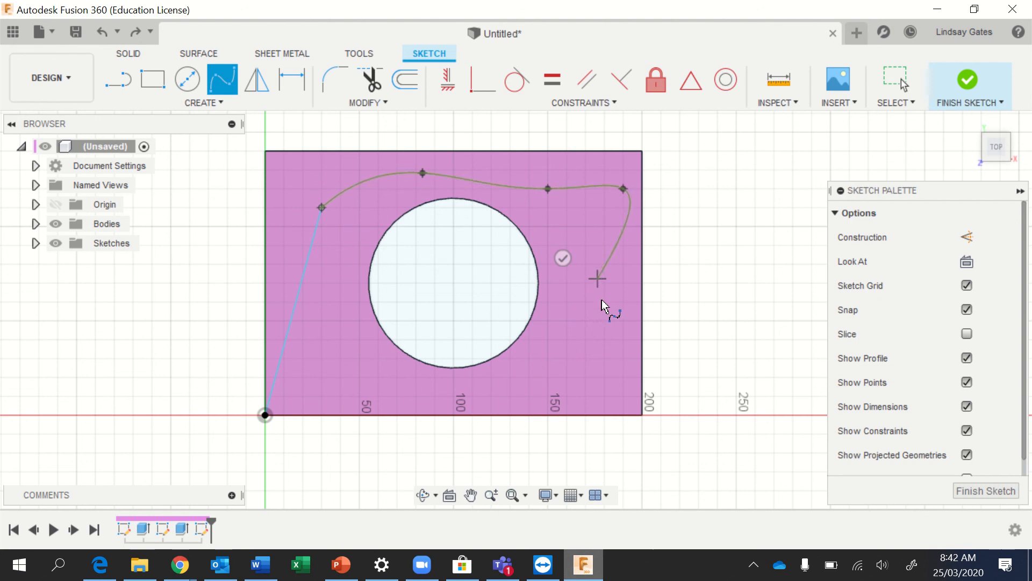
{"action": "left_click", "coordinate": [620, 351]}
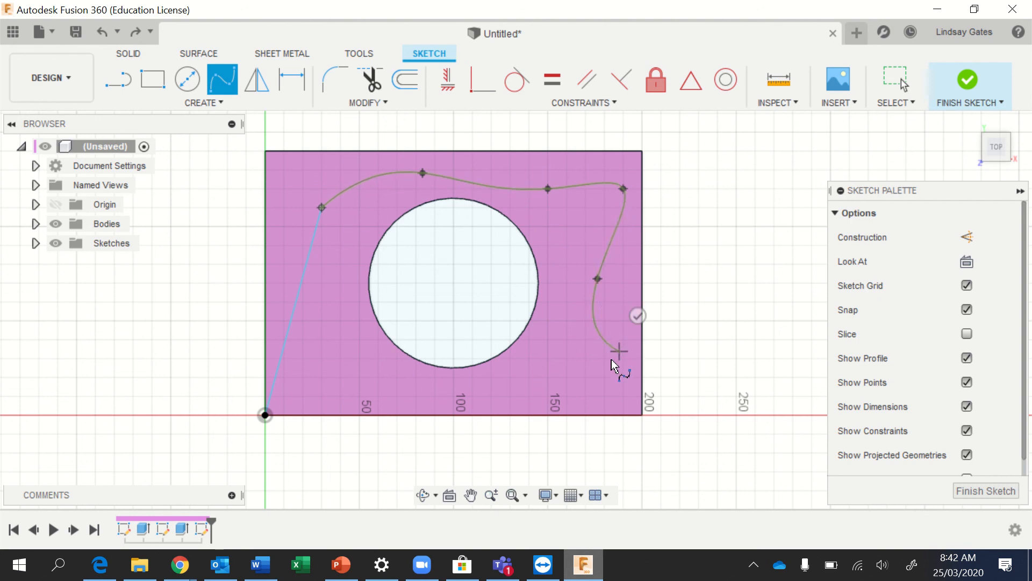
{"action": "left_click", "coordinate": [539, 379]}
{"action": "left_click", "coordinate": [439, 407]}
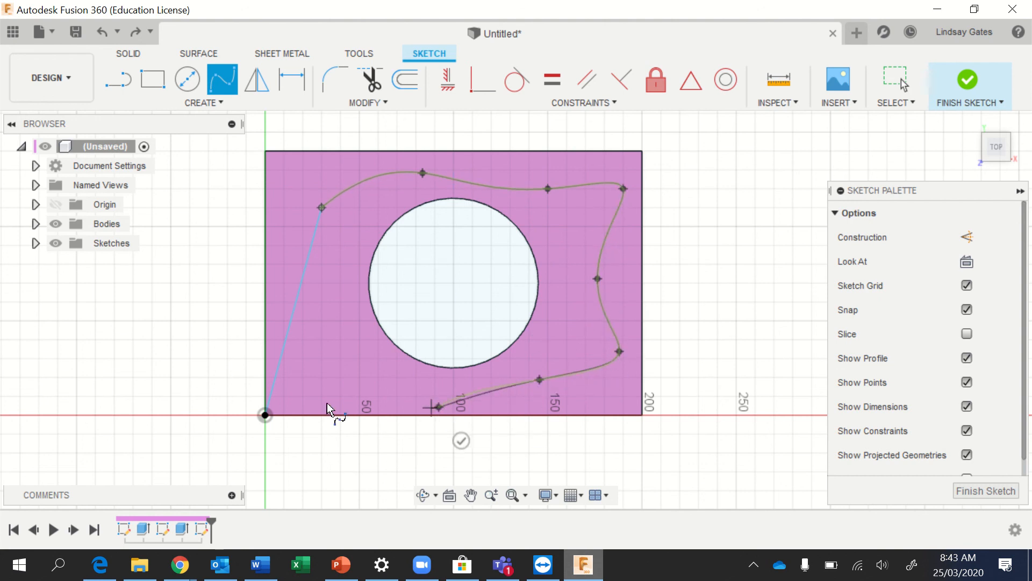
{"action": "left_click", "coordinate": [309, 371]}
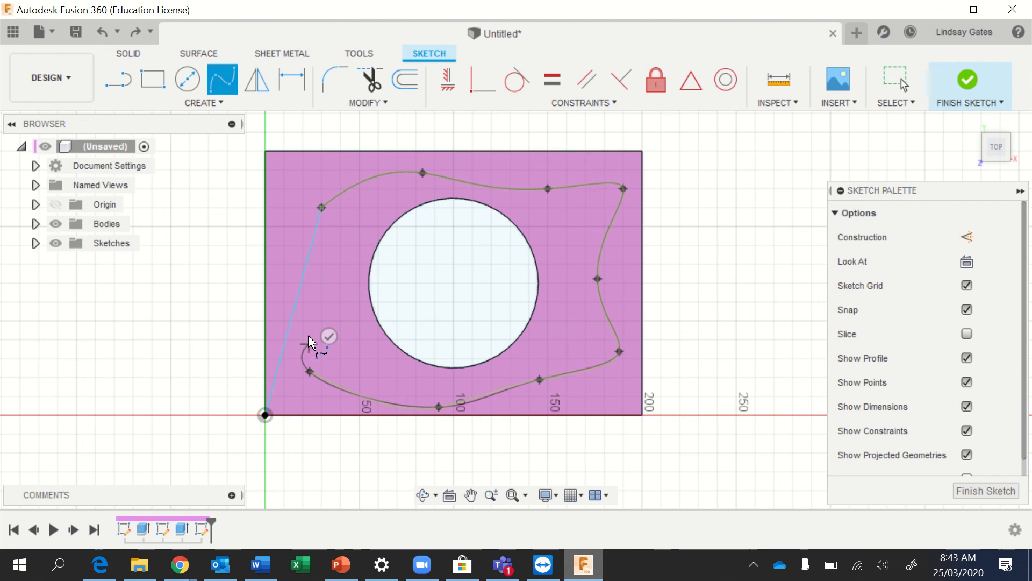
{"action": "left_click", "coordinate": [341, 246]}
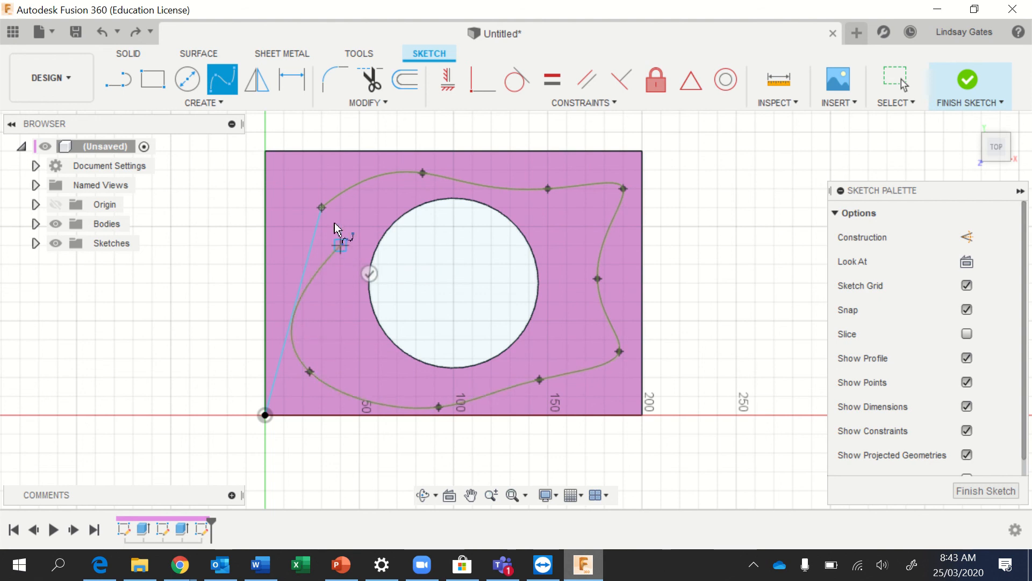
{"action": "left_click", "coordinate": [322, 207]}
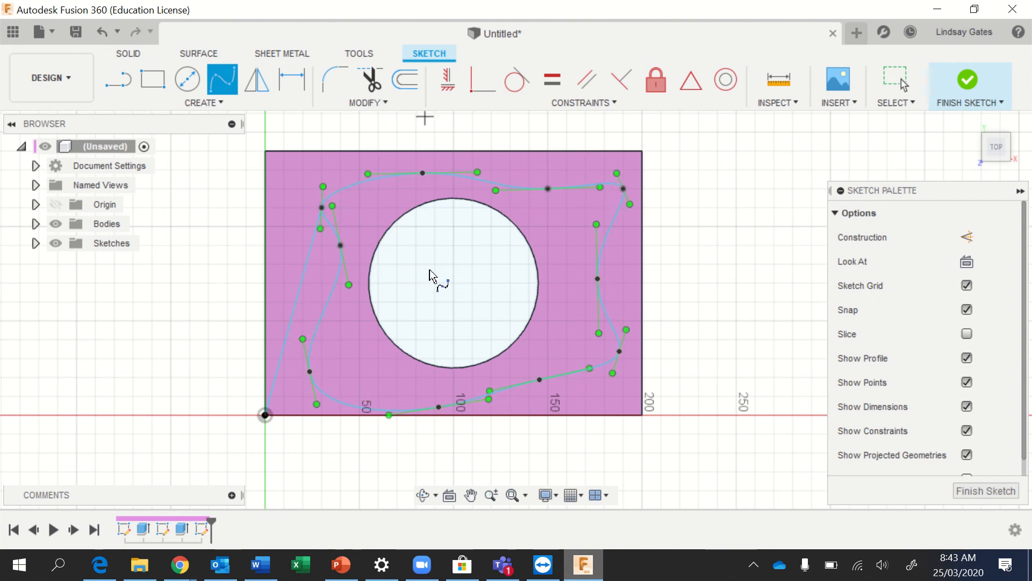
- Trim away the slanted line between the origin corner and the spline, and finish the sketch
{"action": "left_click", "coordinate": [373, 75]}
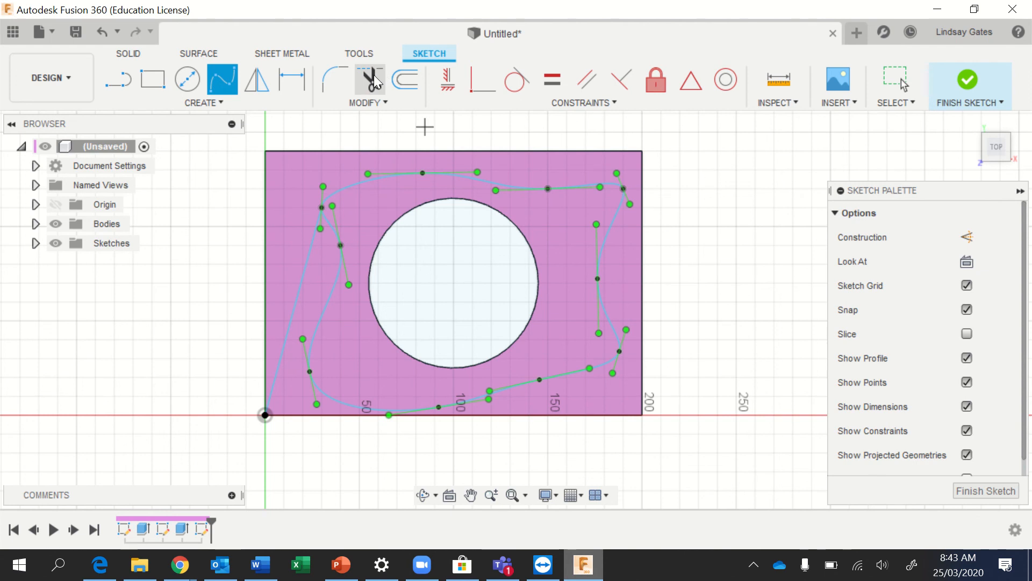
{"action": "left_click", "coordinate": [311, 241]}
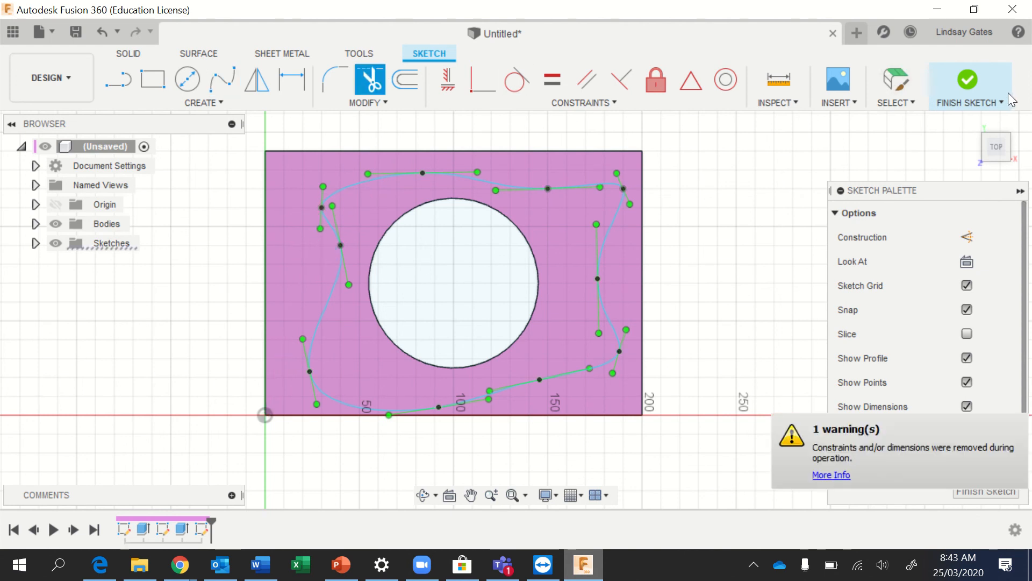
{"action": "left_click", "coordinate": [970, 79]}
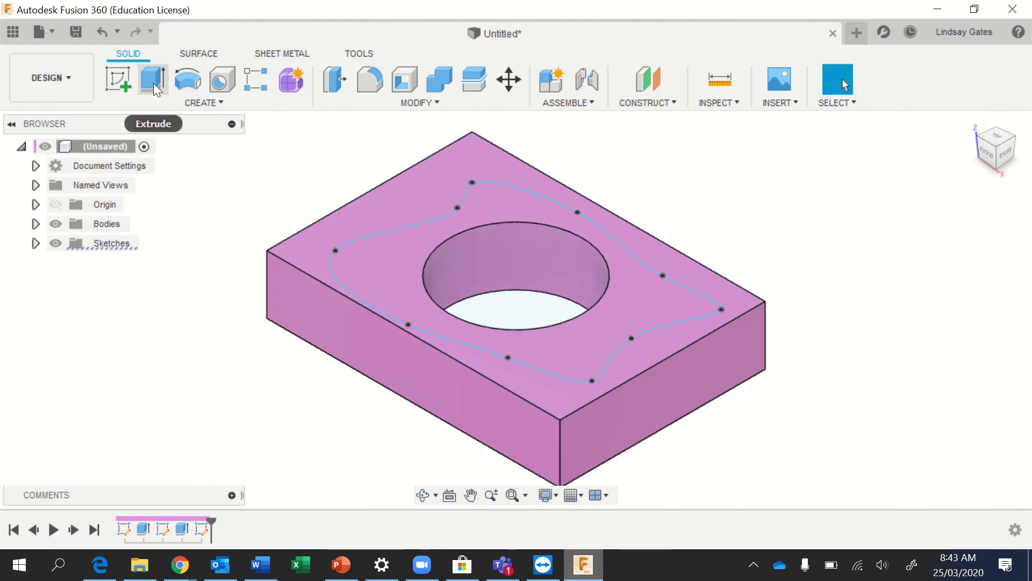
- Extrude the region outside the closed spline downward as a cut through the block's full thickness
{"action": "left_click", "coordinate": [415, 193]}
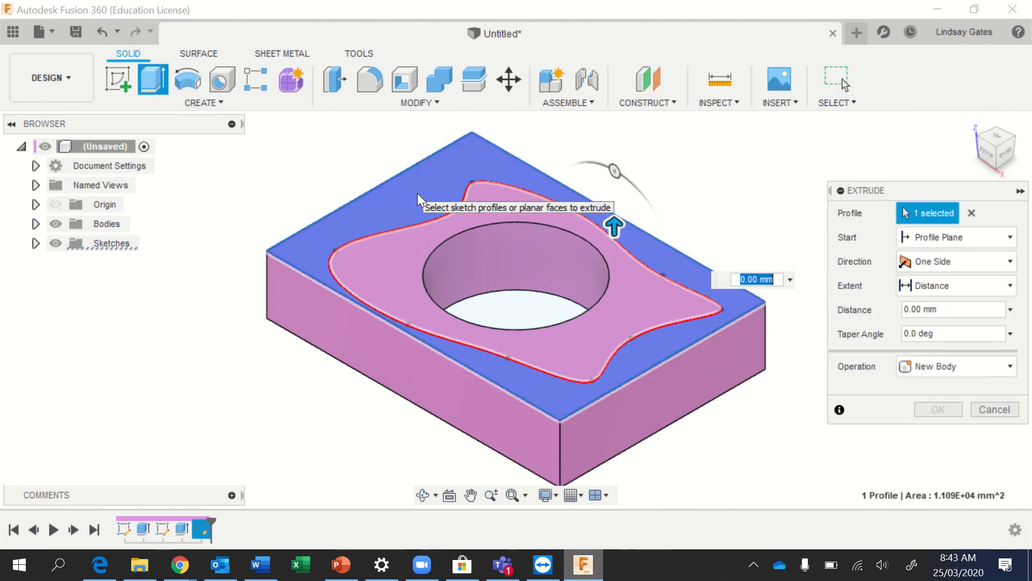
{"action": "left_click_drag", "start_coordinate": [614, 227], "coordinate": [658, 358]}
{"action": "key", "text": "Return"}
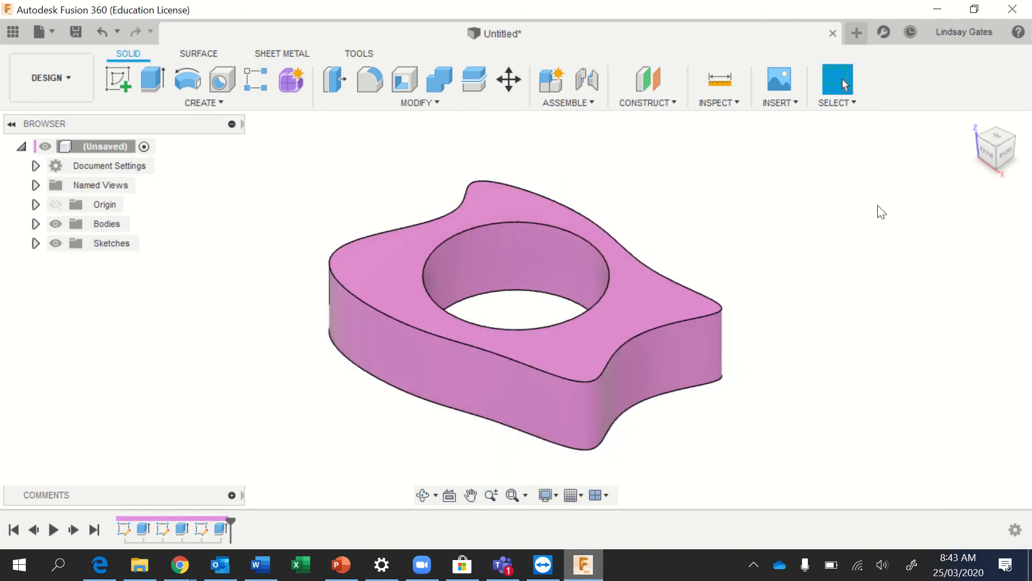
- View the part from the top and turn off component color cycling
{"action": "left_click", "coordinate": [972, 119]}
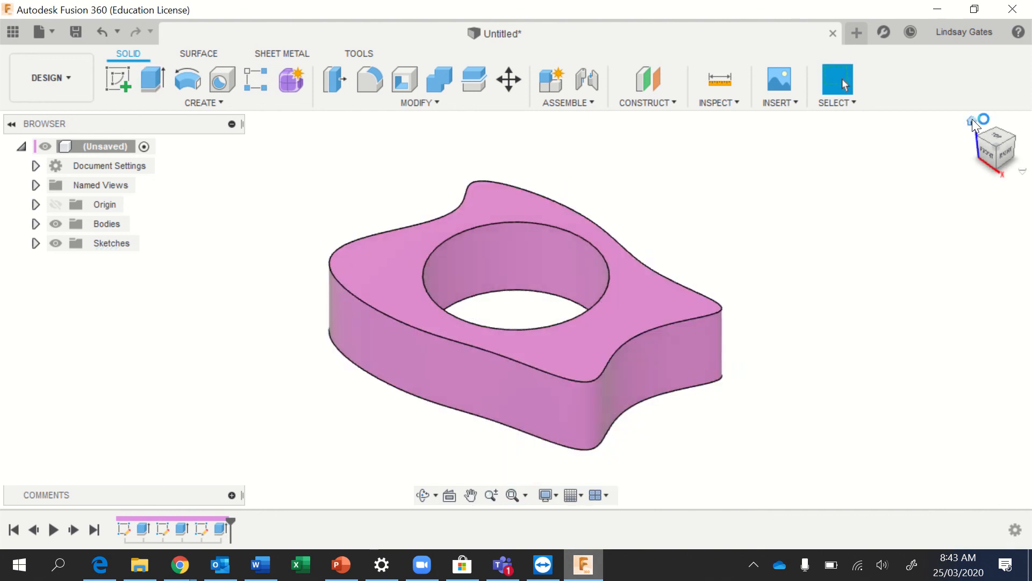
{"action": "left_click", "coordinate": [997, 141]}
{"action": "left_click", "coordinate": [724, 103]}
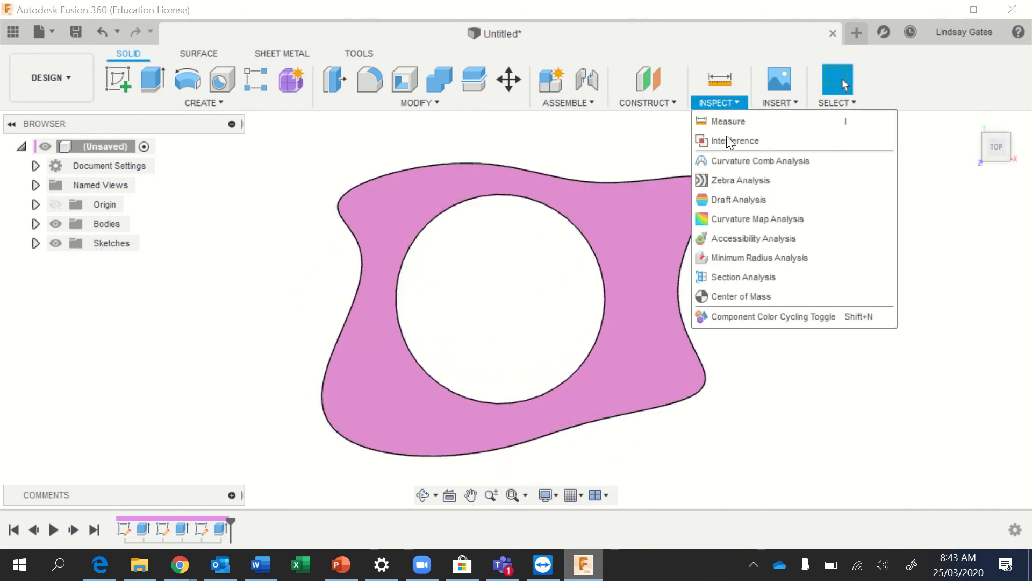
{"action": "left_click", "coordinate": [762, 318]}
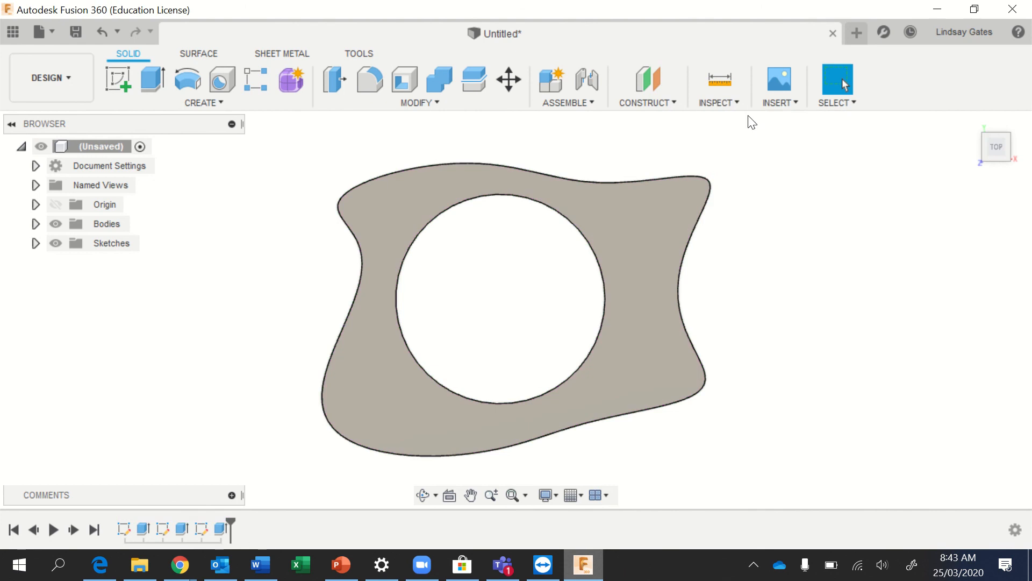
- Undo the cut around the spline and the trimming of the slanted line
{"action": "left_click", "coordinate": [972, 120]}
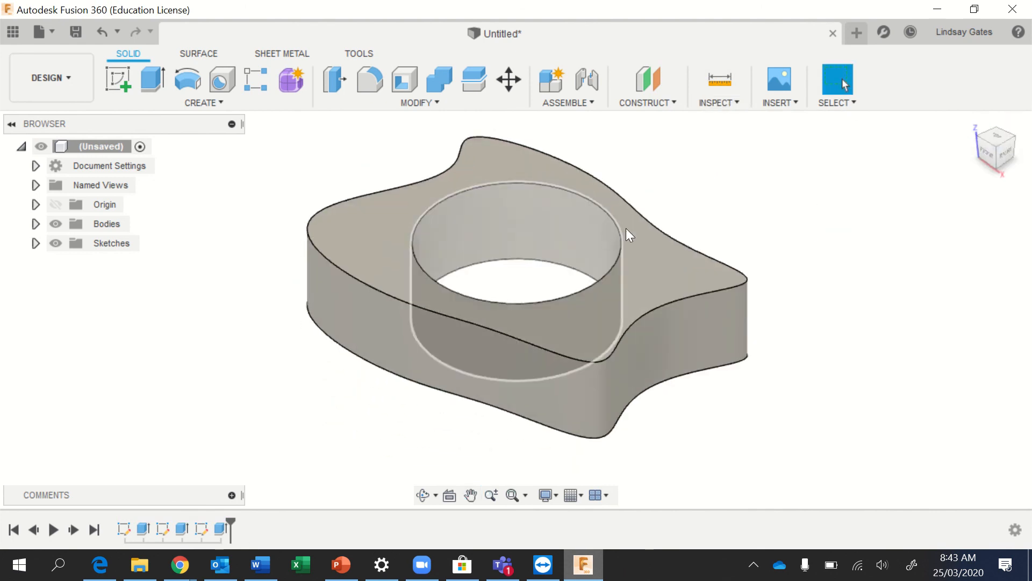
{"action": "left_click", "coordinate": [996, 137]}
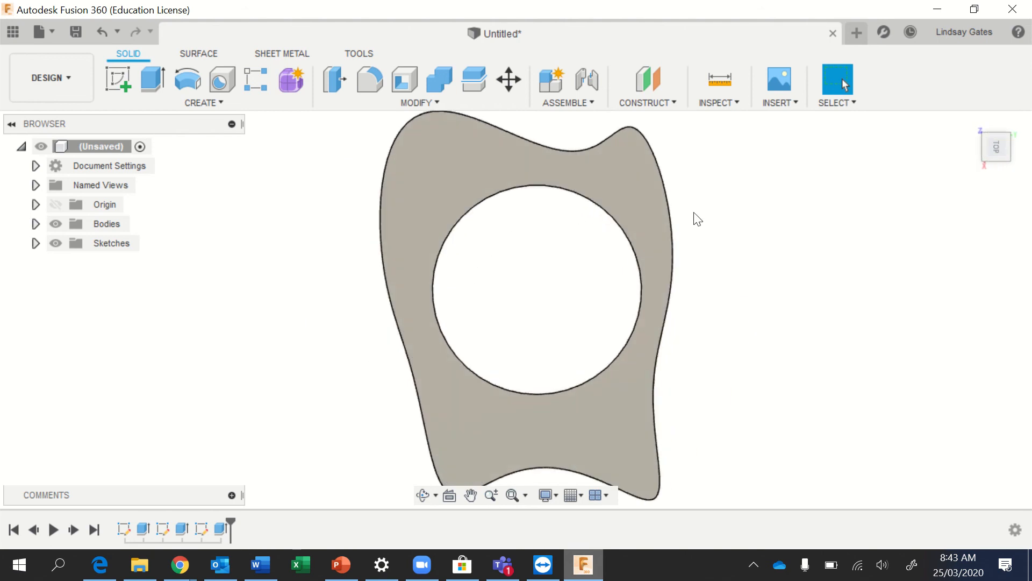
{"action": "left_click", "coordinate": [118, 33]}
{"action": "left_click", "coordinate": [128, 87]}
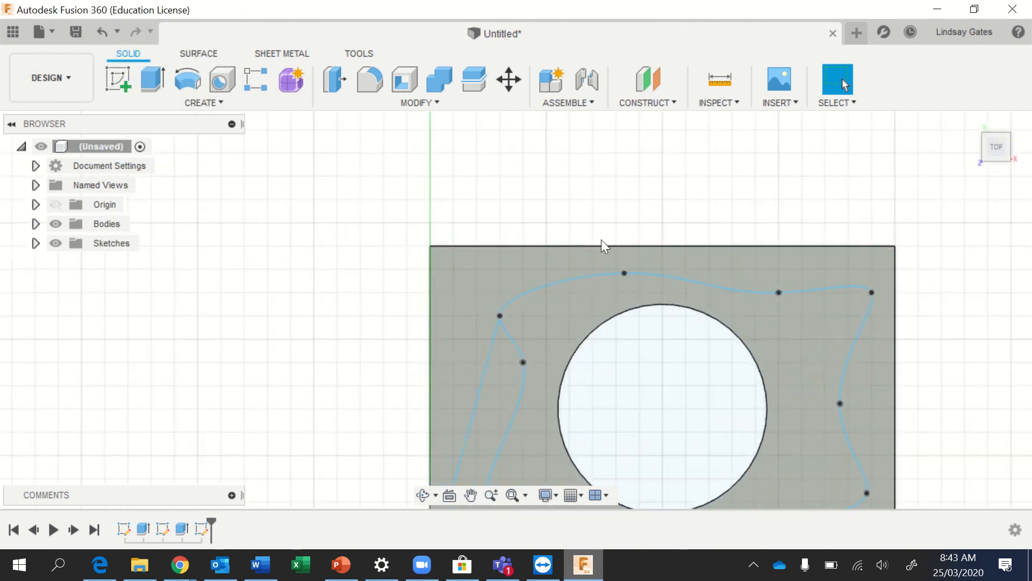